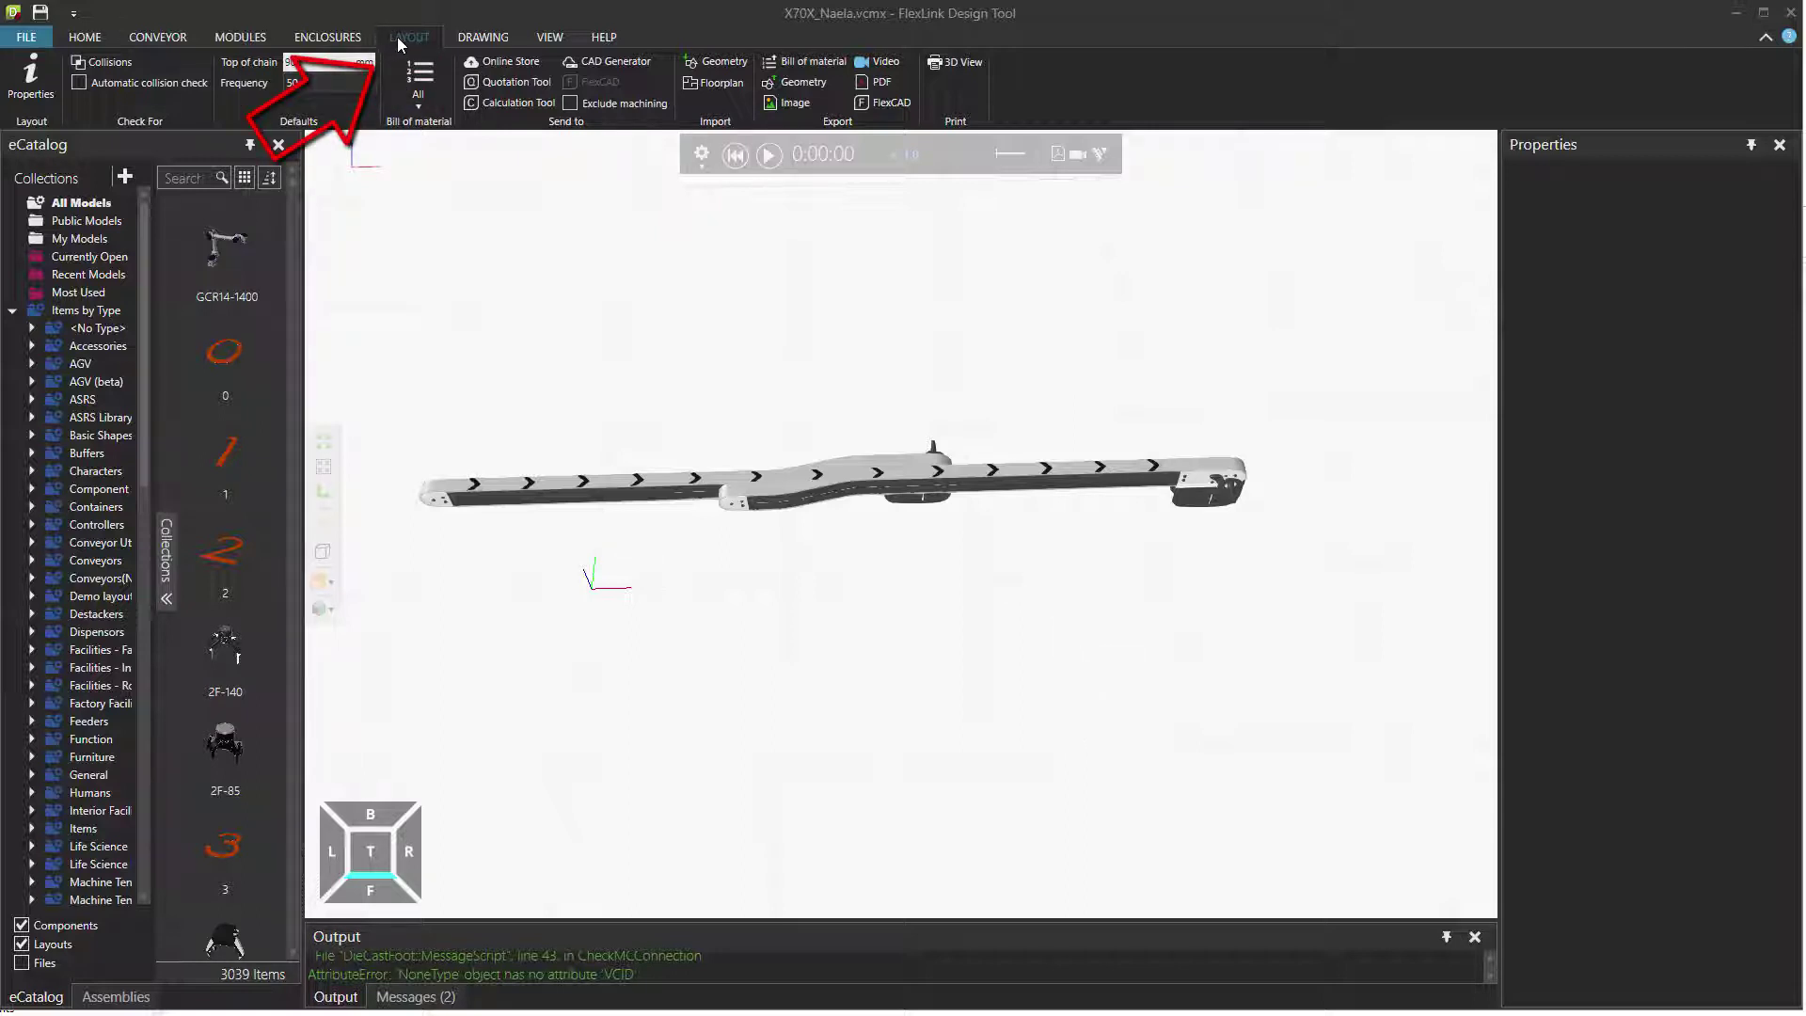
# - Export the bill of material for all parts in FlexLink Format (*.xml), overwriting the existing X70X test export file in the Design Tool folder
pyautogui.click(793, 63)
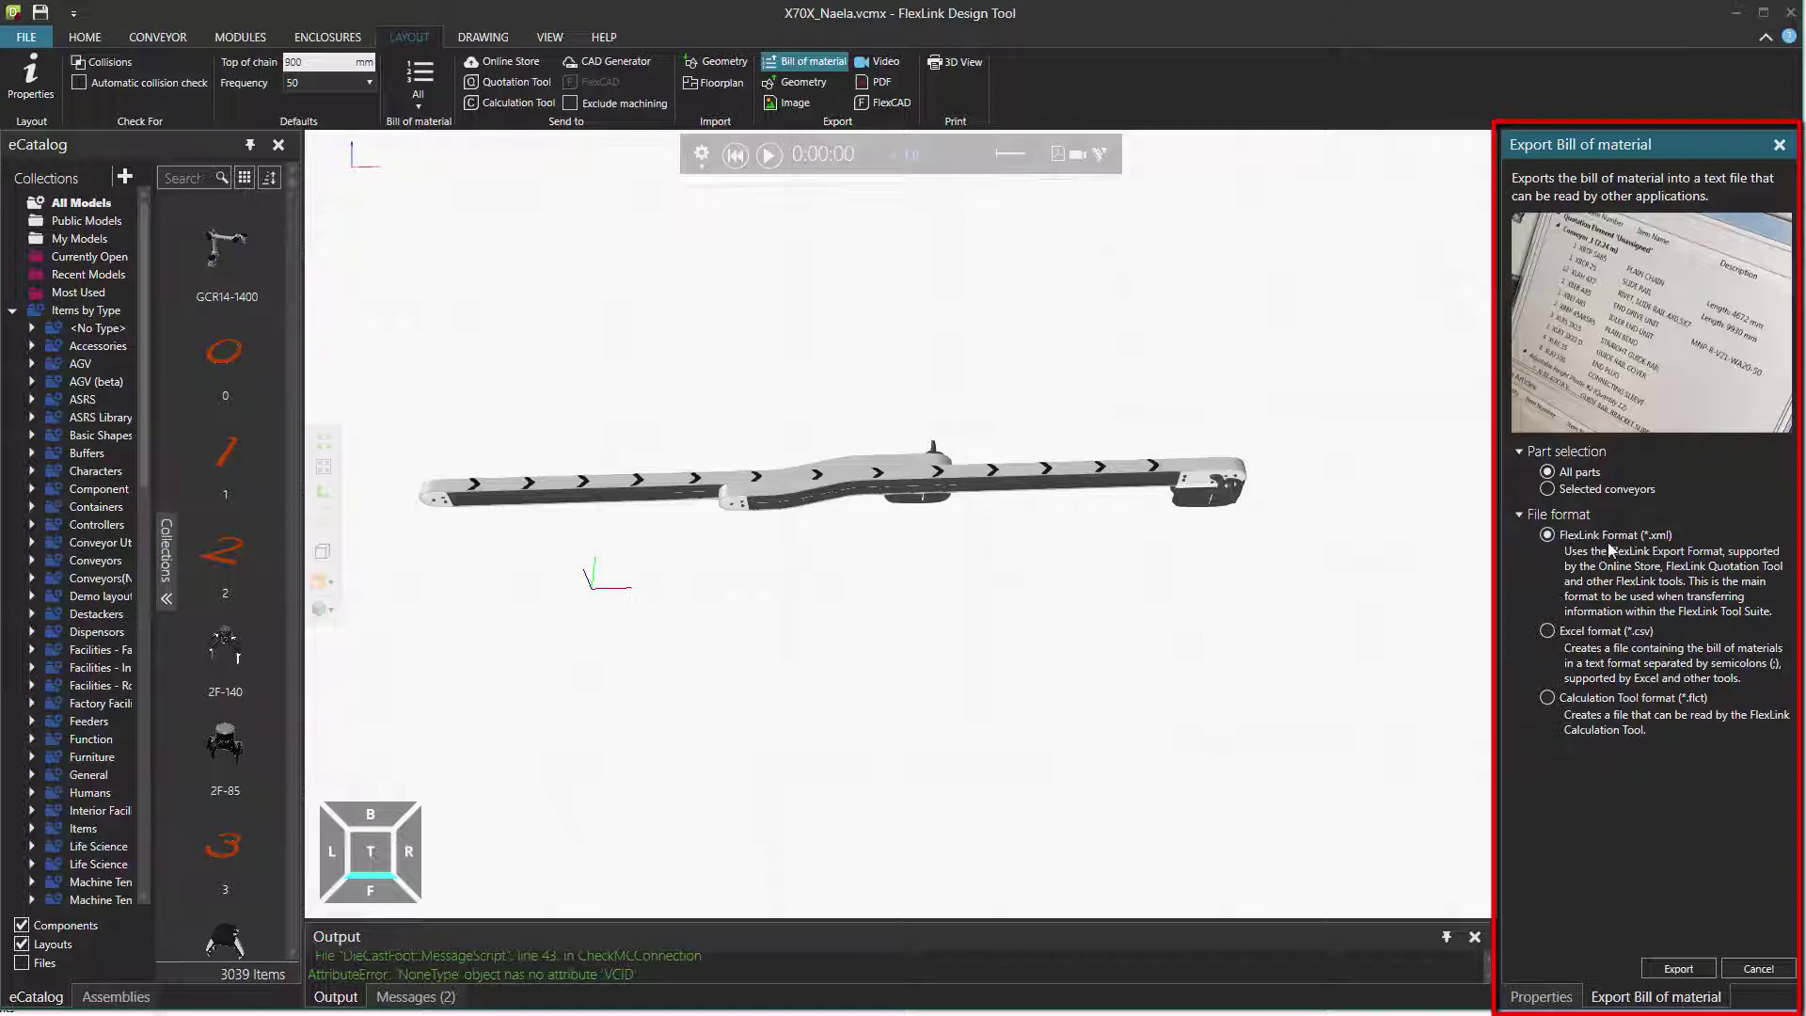
pyautogui.click(1682, 969)
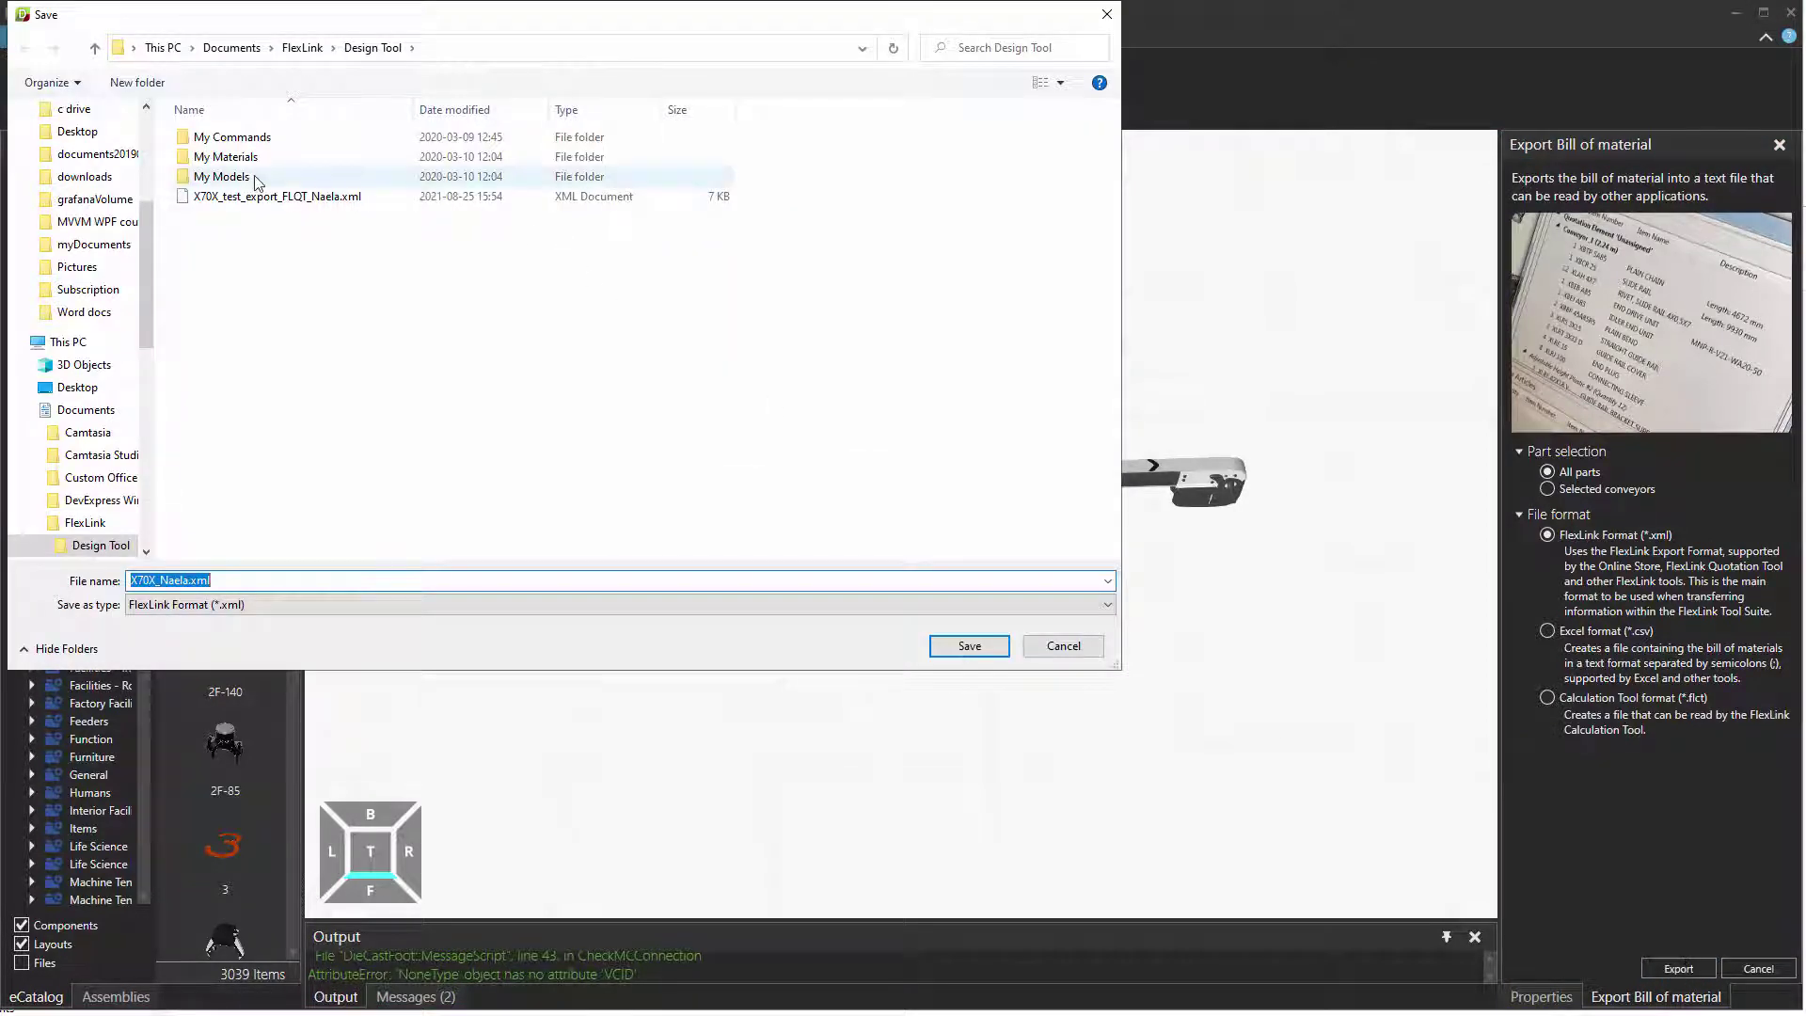
pyautogui.click(274, 198)
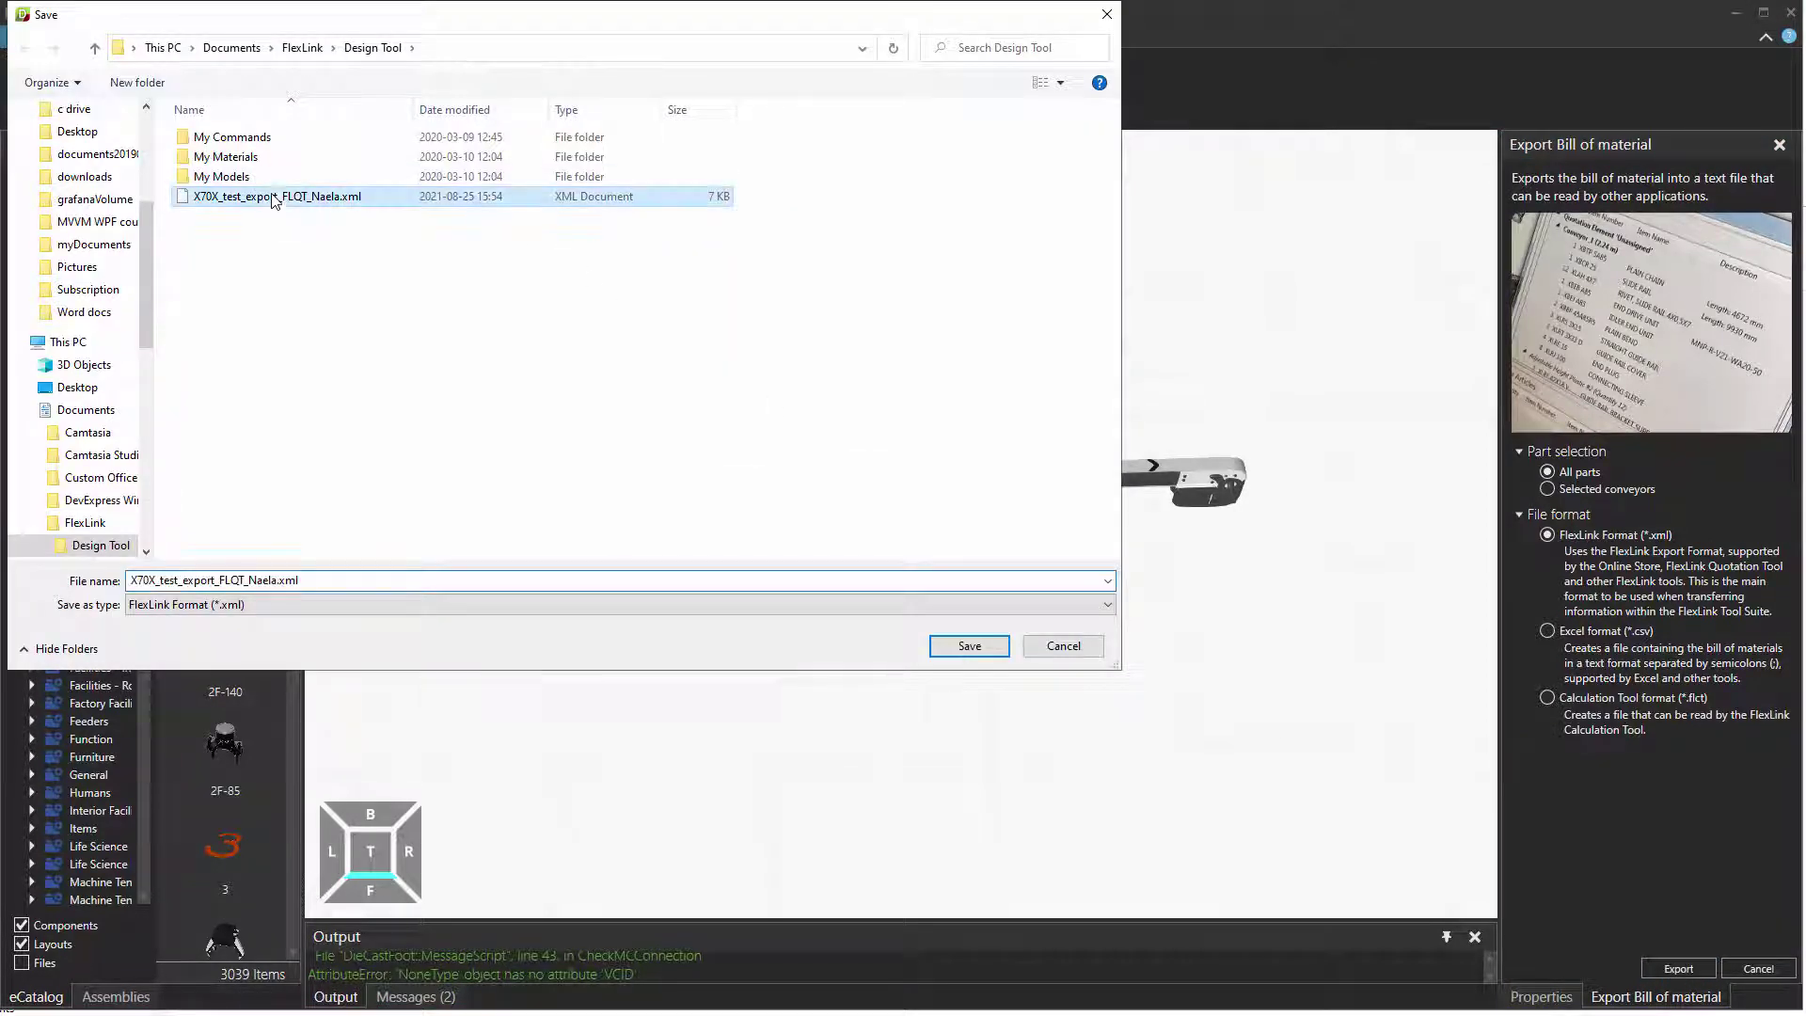
pyautogui.click(969, 646)
pyautogui.click(816, 640)
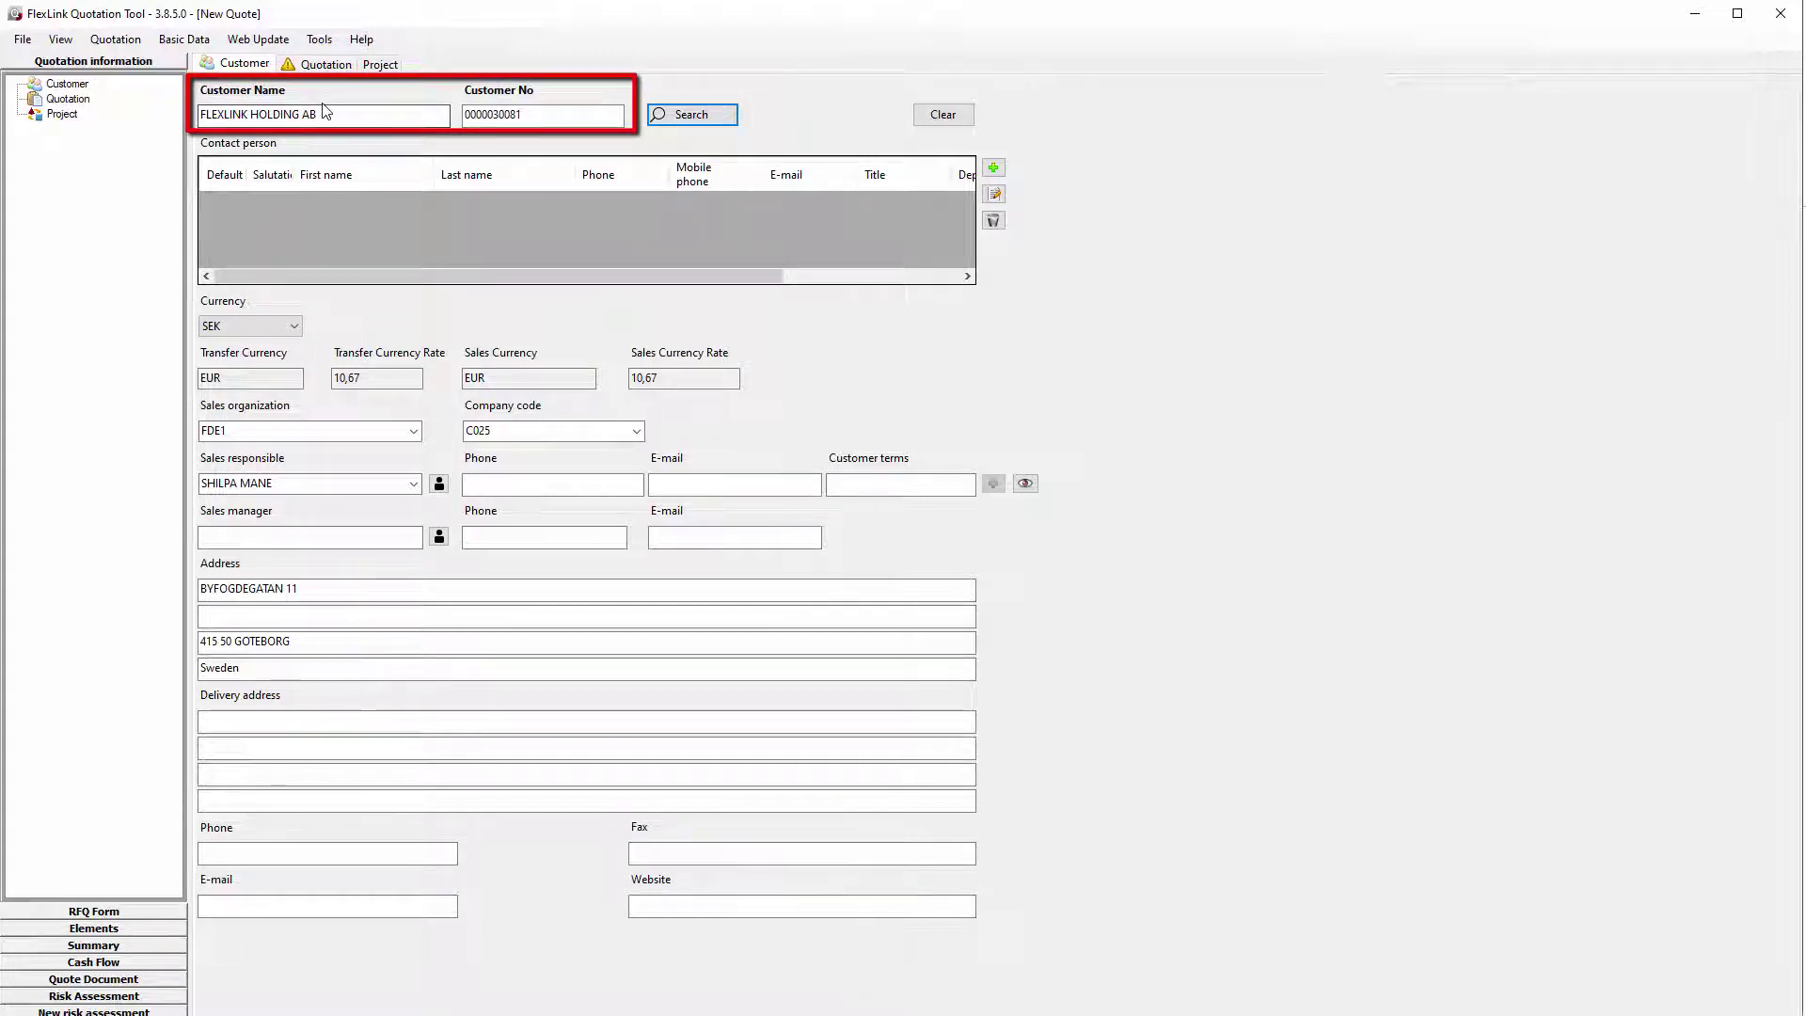
# - Switch to FlexLink Quotation Tool and add the items from the X70X test export file to the new element's FlexLink material
pyautogui.click(93, 928)
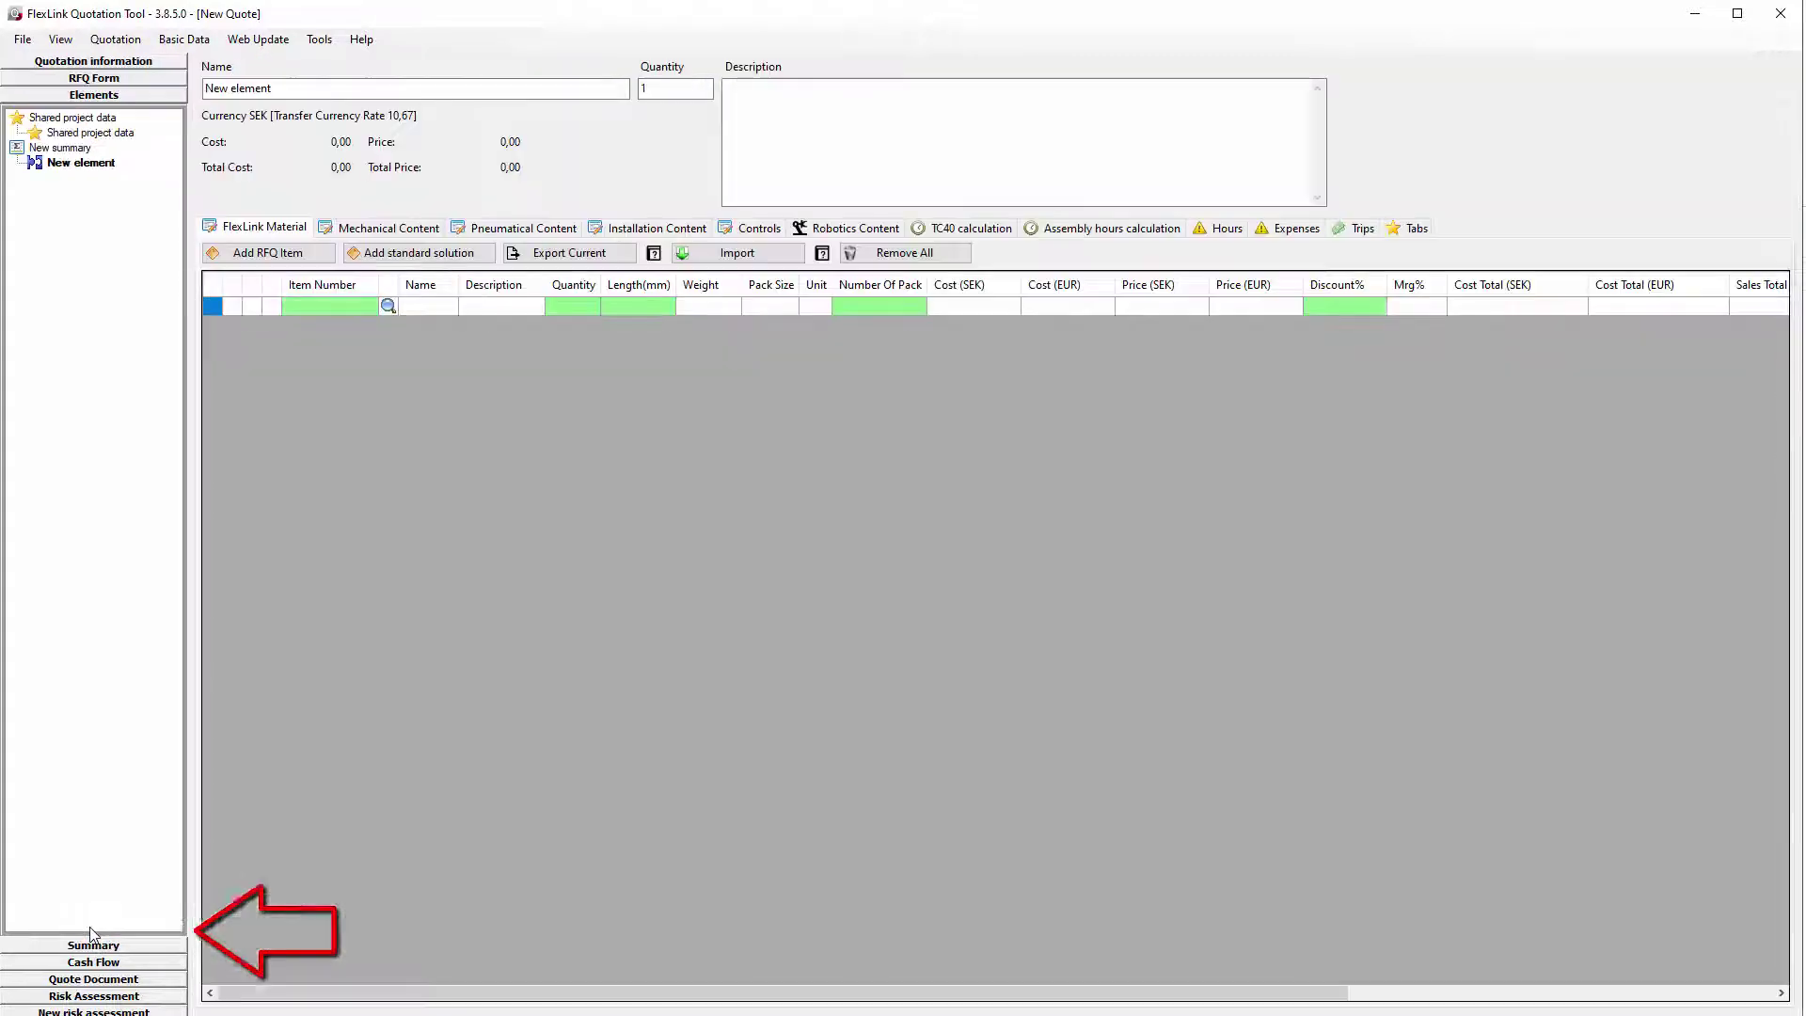
pyautogui.click(742, 253)
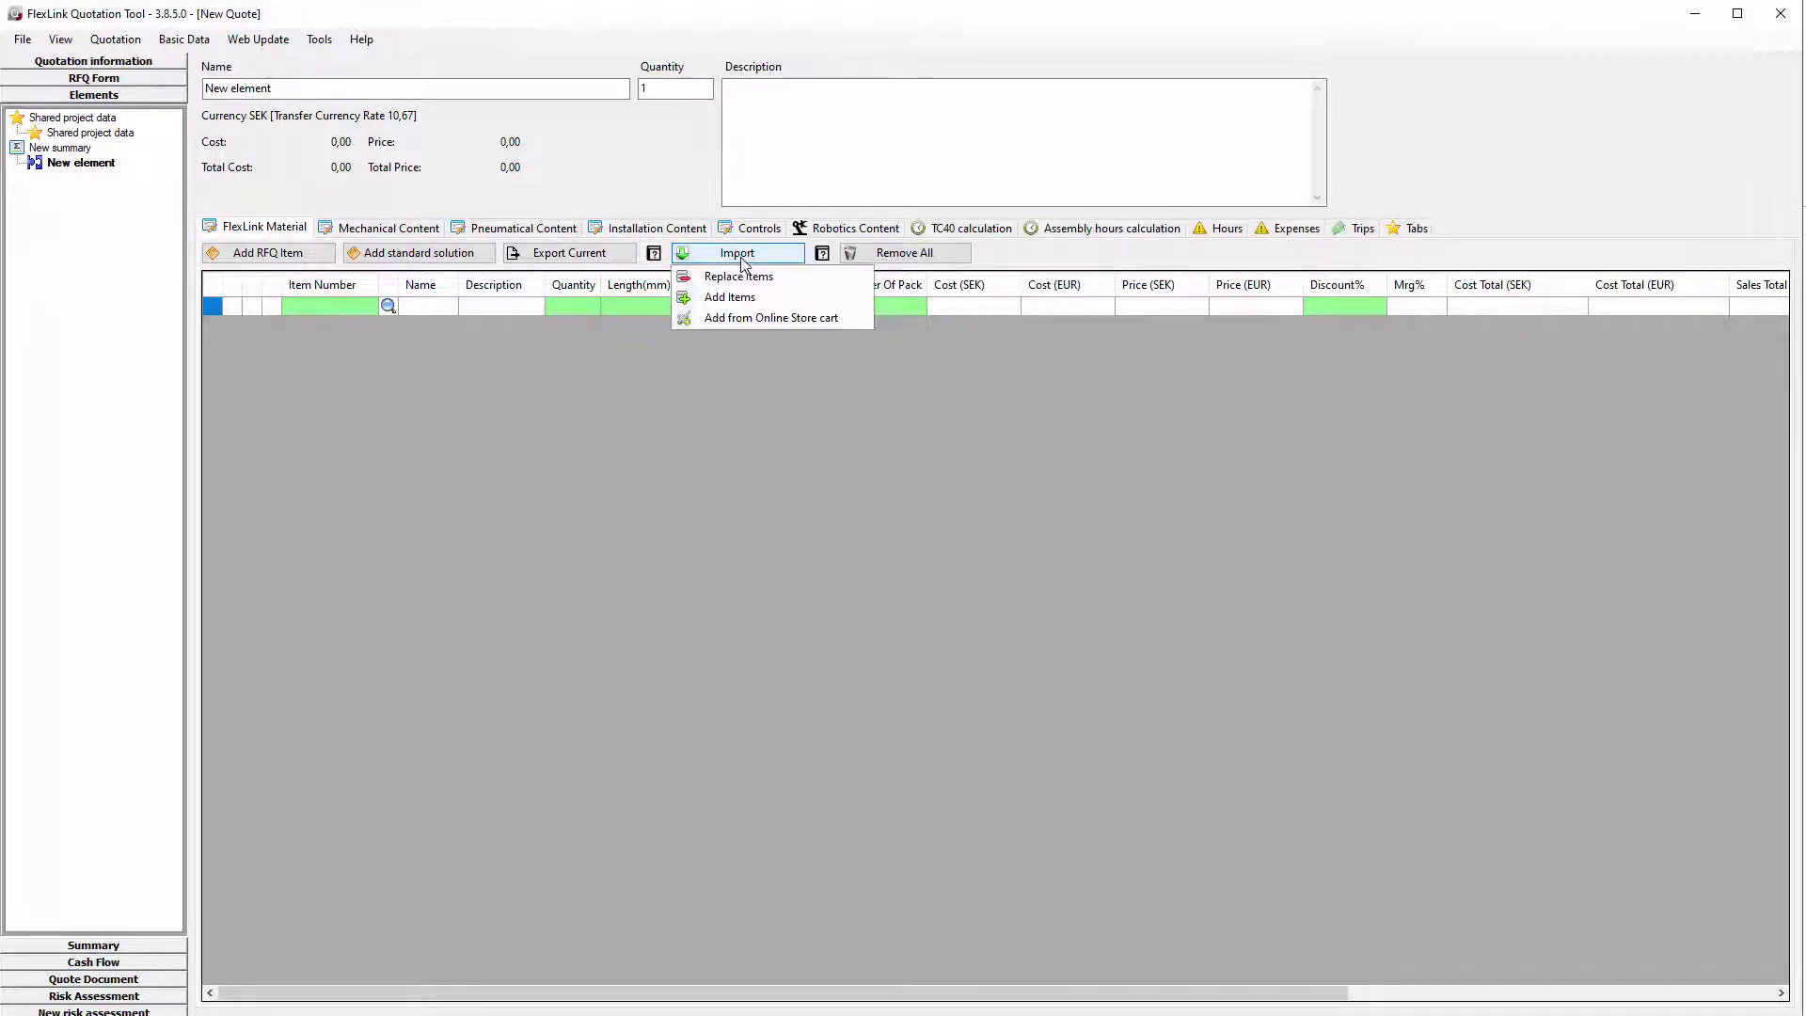
pyautogui.click(737, 297)
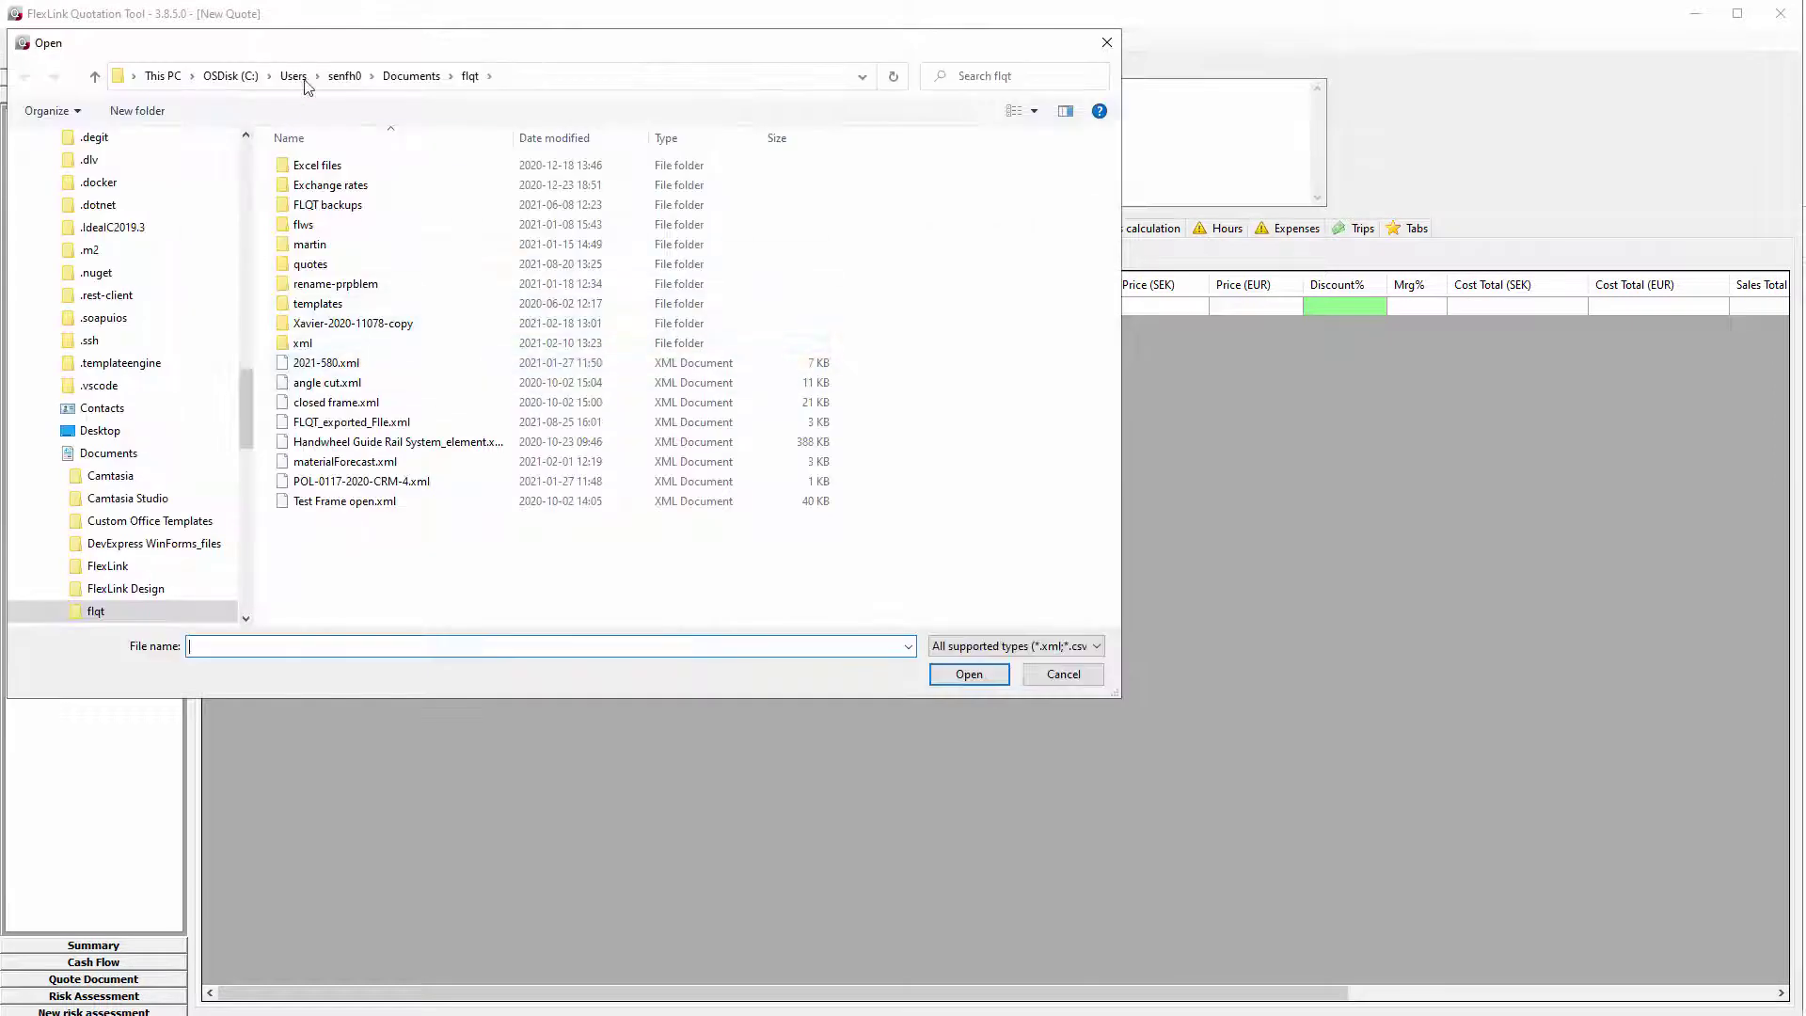
pyautogui.click(411, 76)
pyautogui.click(325, 247)
pyautogui.doubleClick(324, 246)
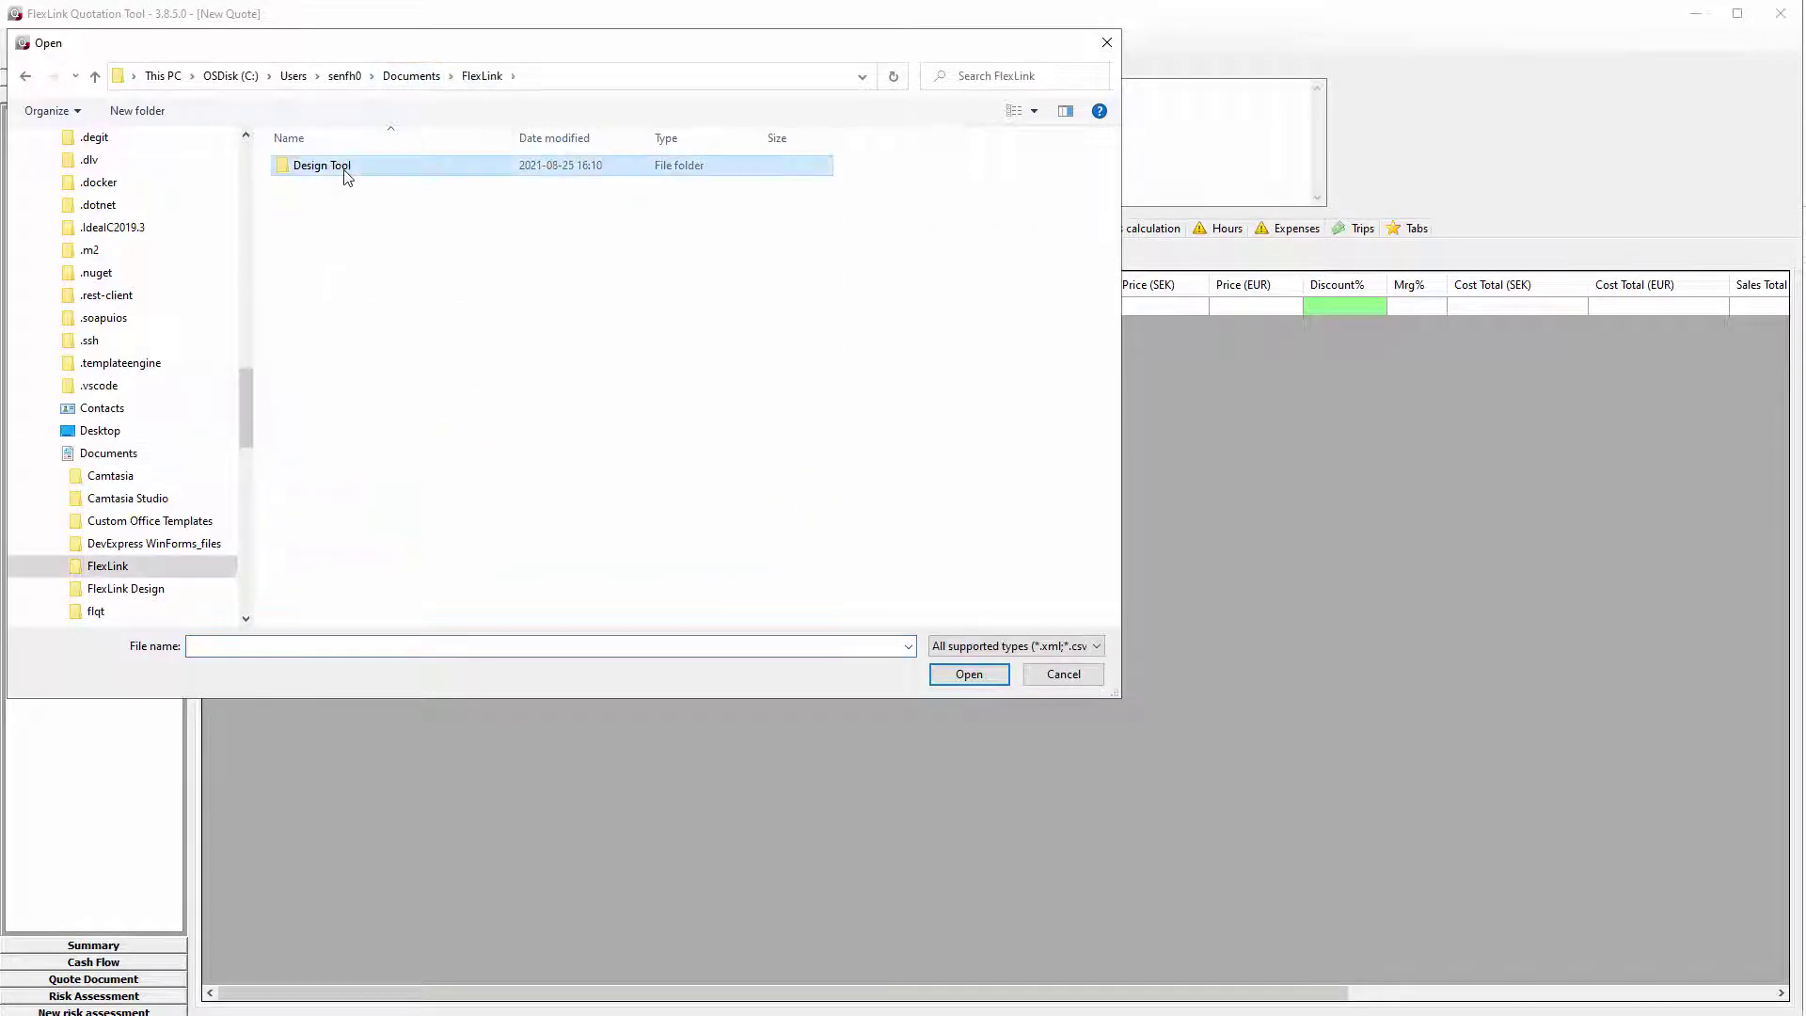
pyautogui.doubleClick(341, 167)
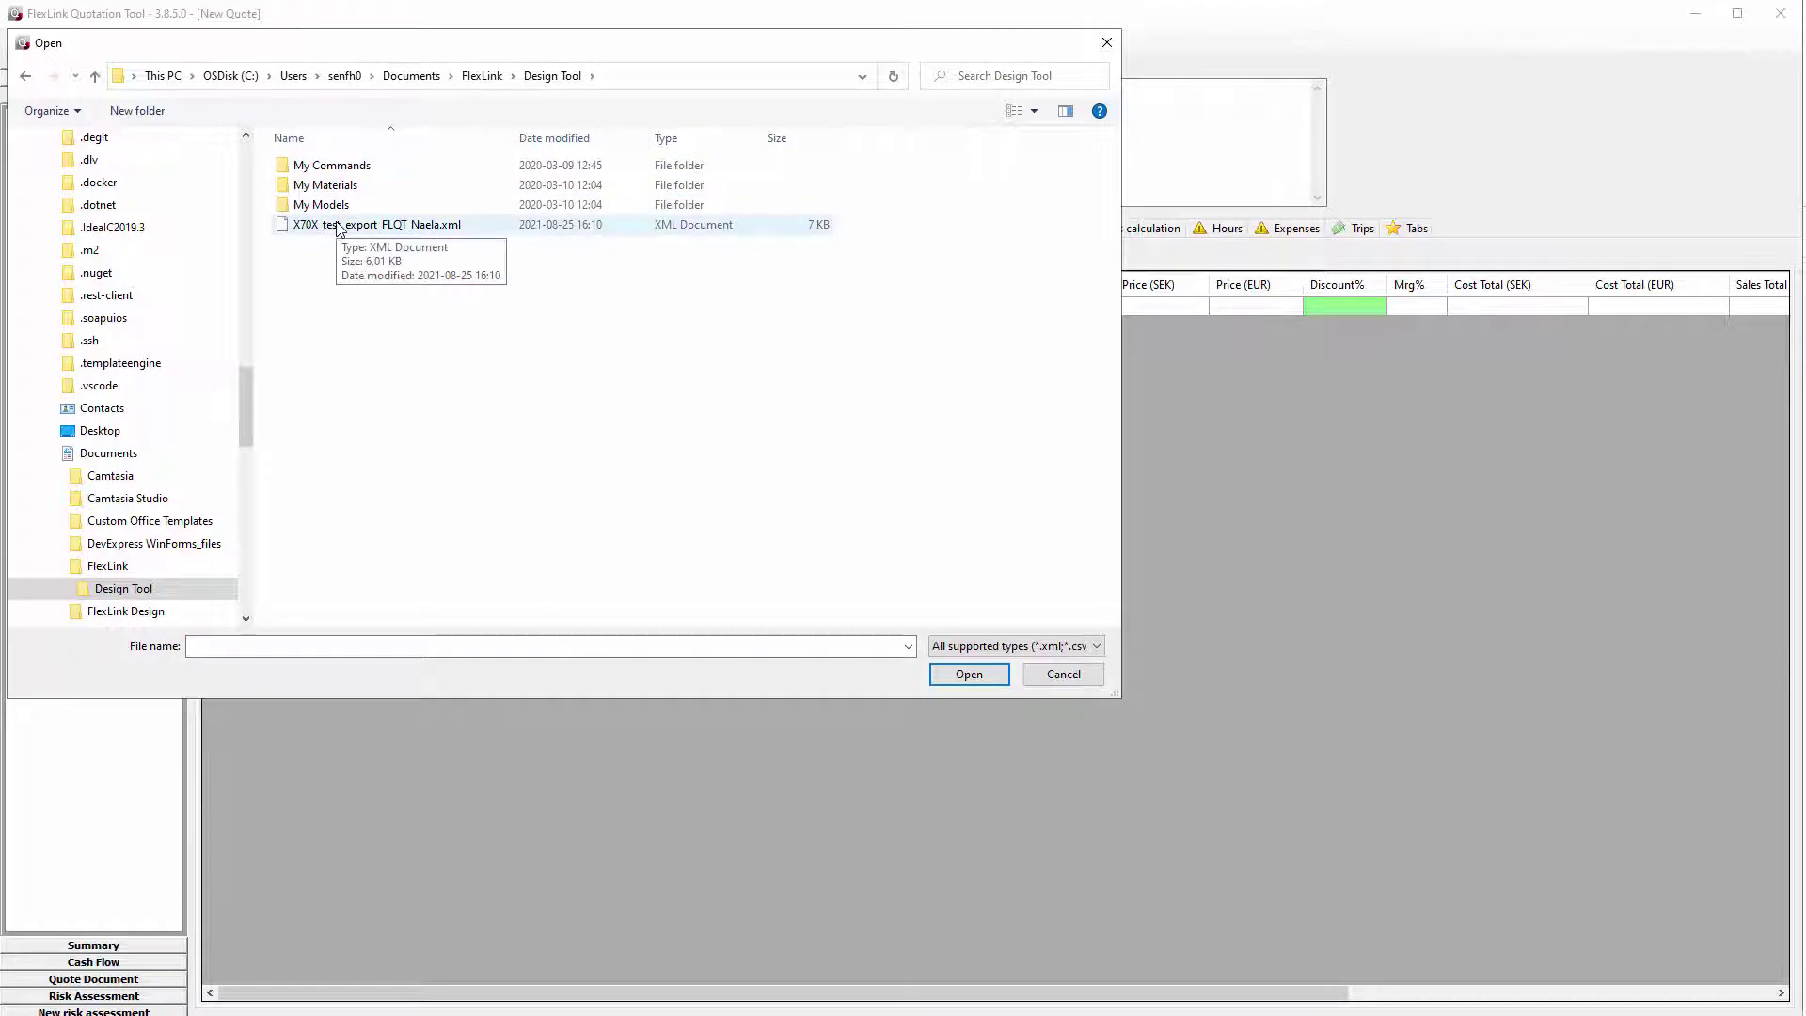
pyautogui.doubleClick(338, 225)
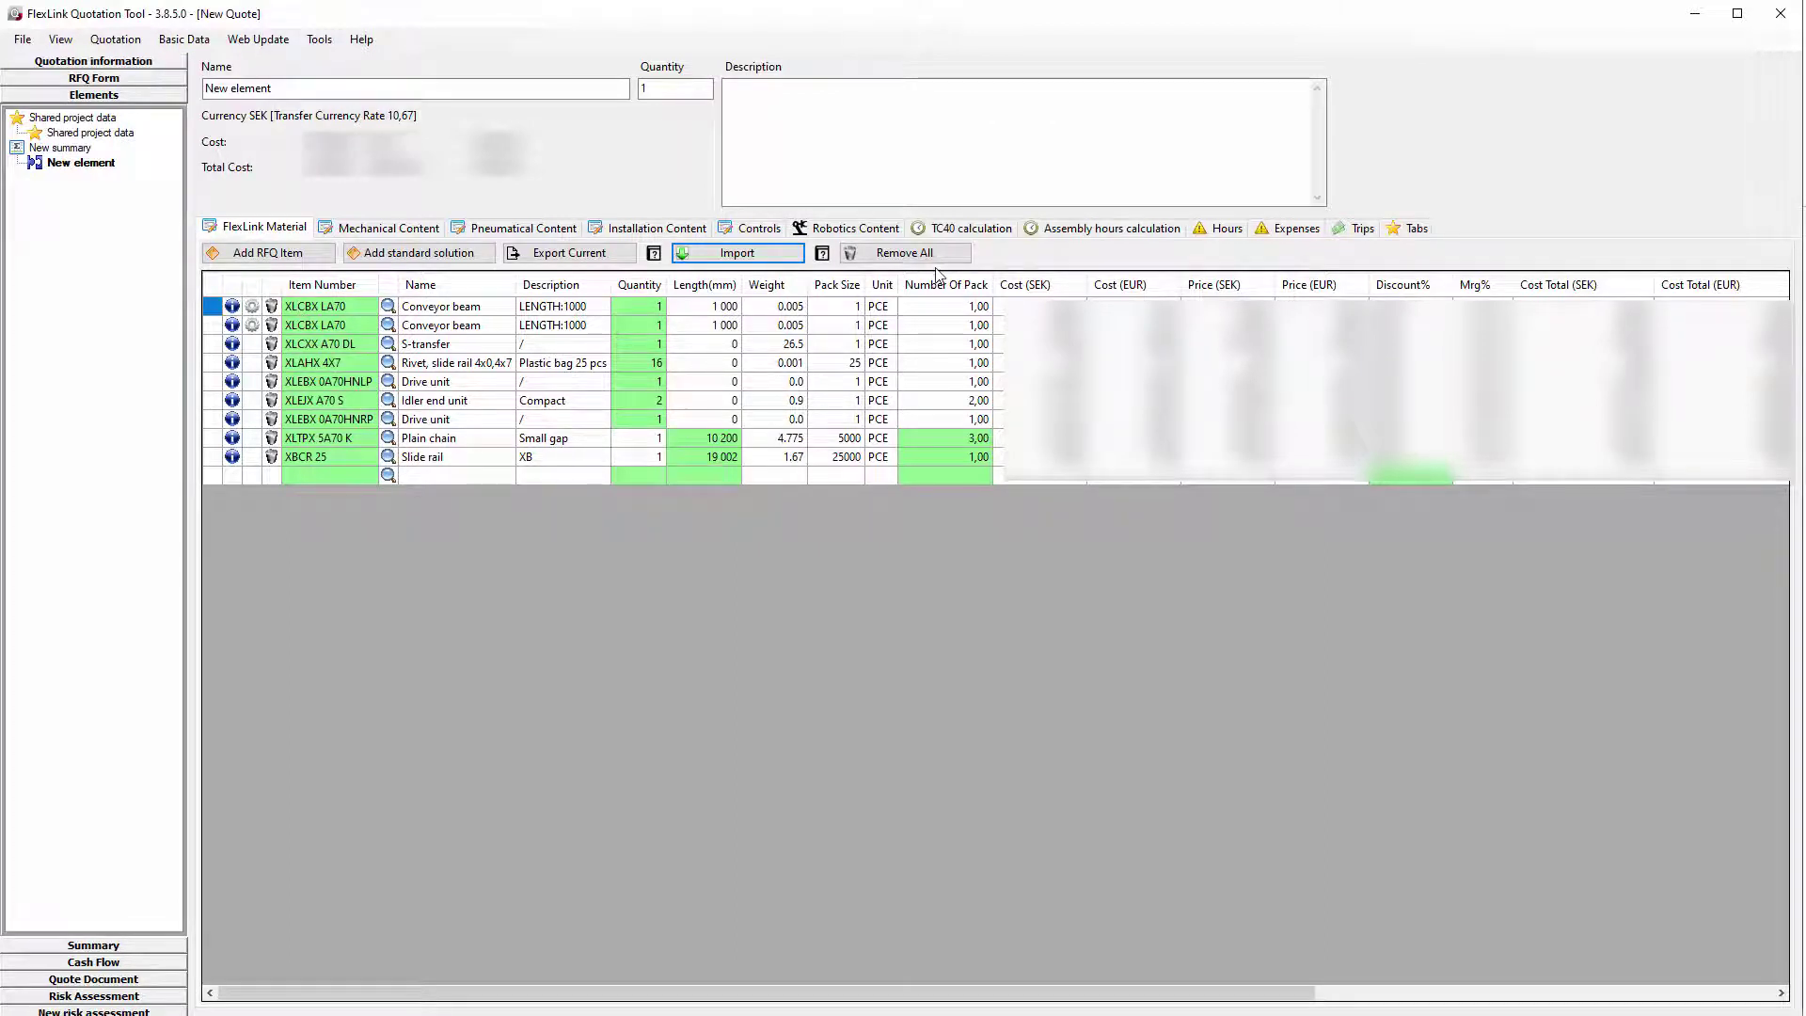
# - Remove all imported items from the new element's FlexLink material
pyautogui.click(903, 253)
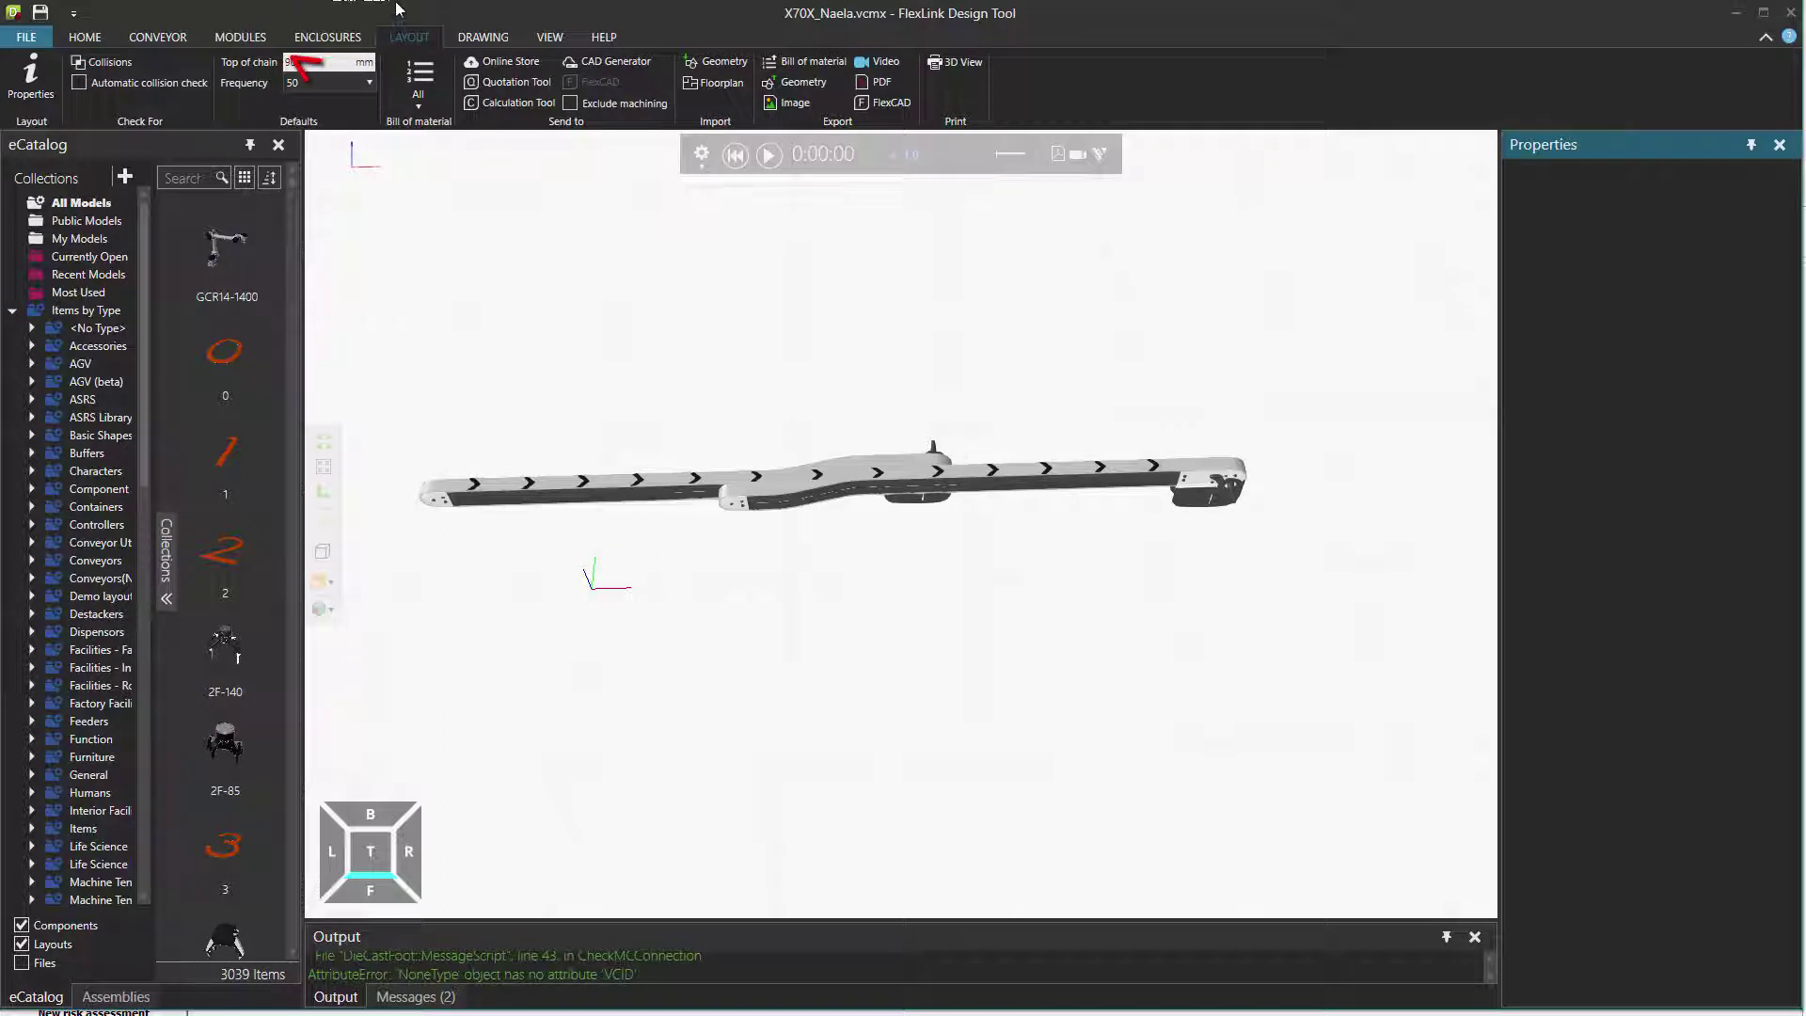
# - Switch to FlexLink Design Tool, send all parts to the Quotation Tool and import them there with the Keep structure option
pyautogui.click(499, 83)
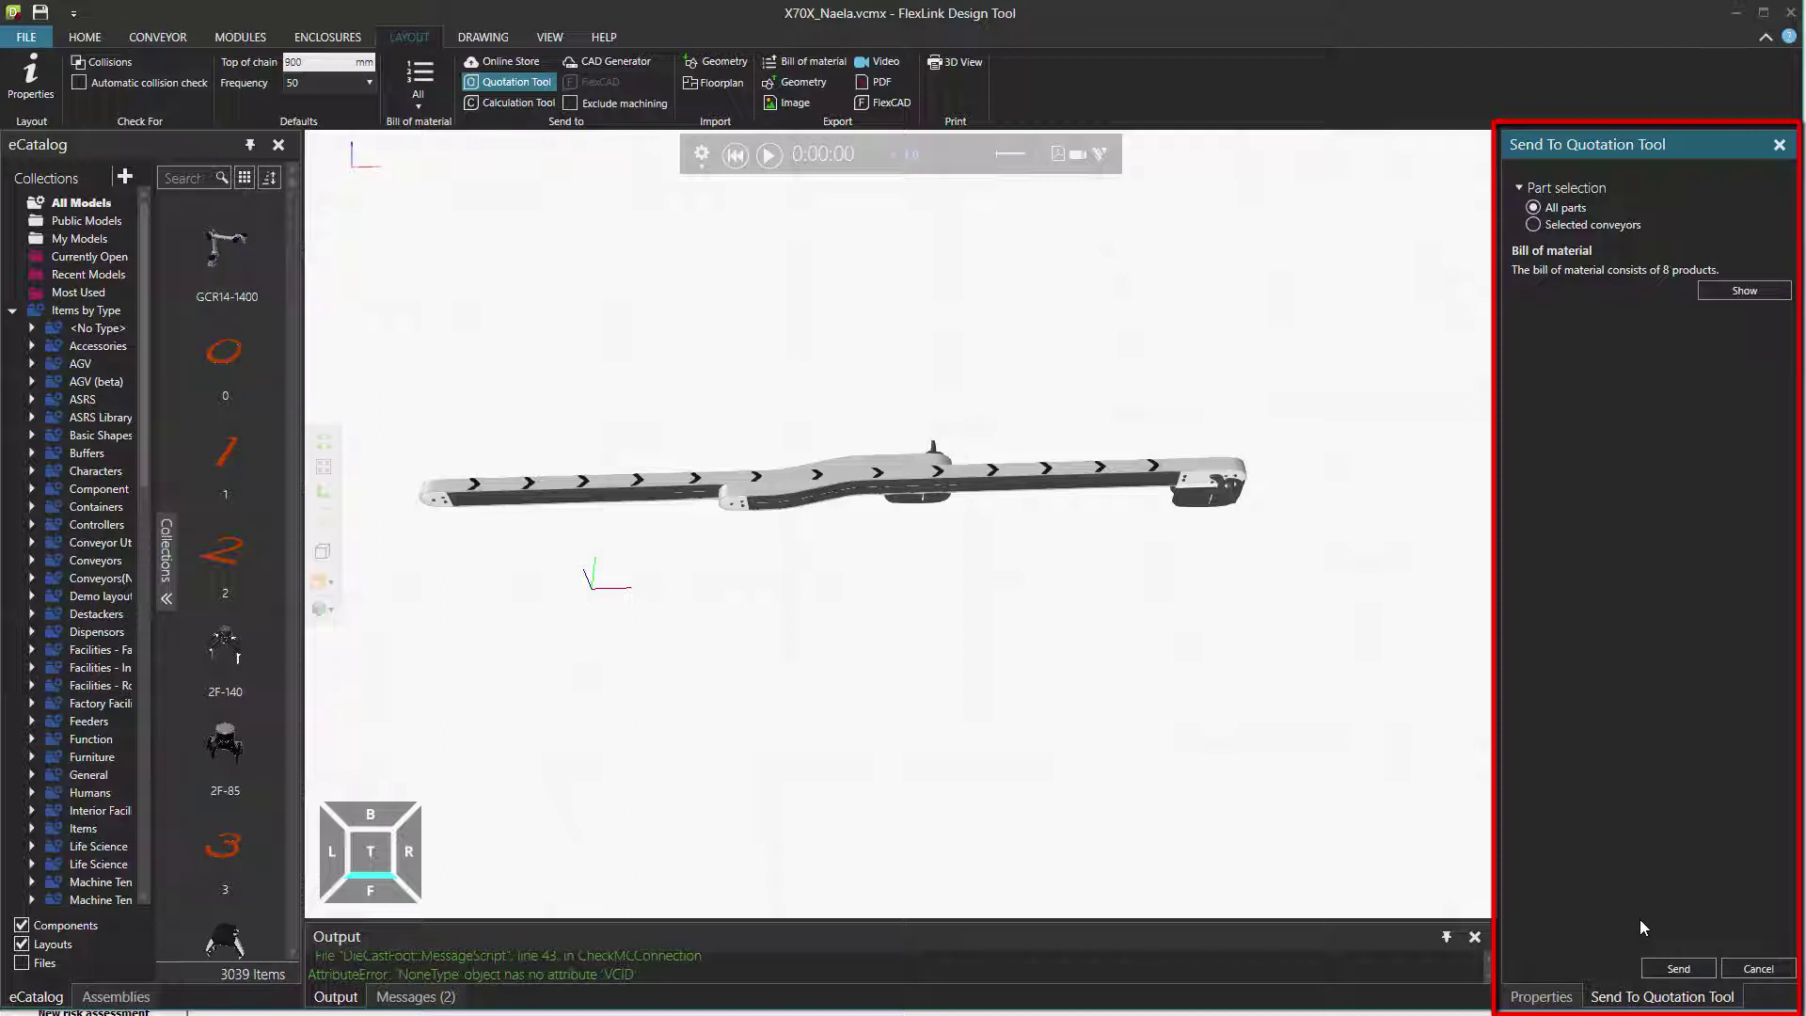
pyautogui.click(1676, 966)
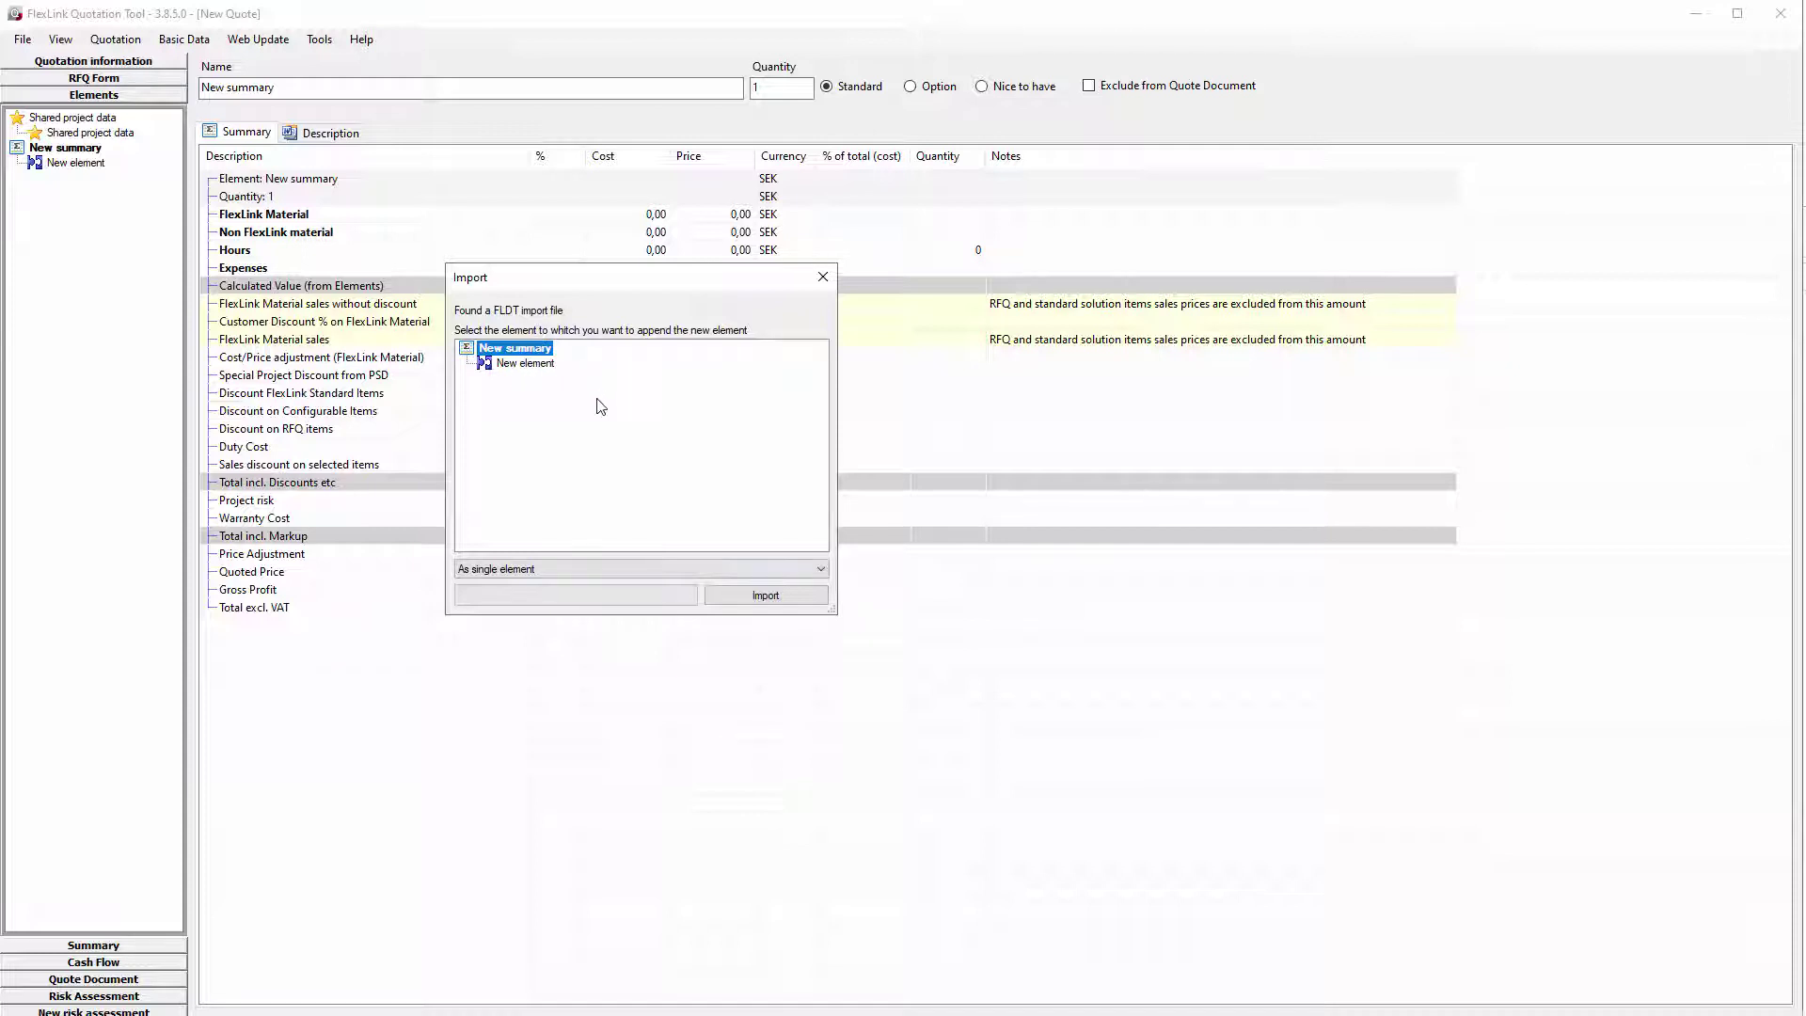
pyautogui.click(691, 572)
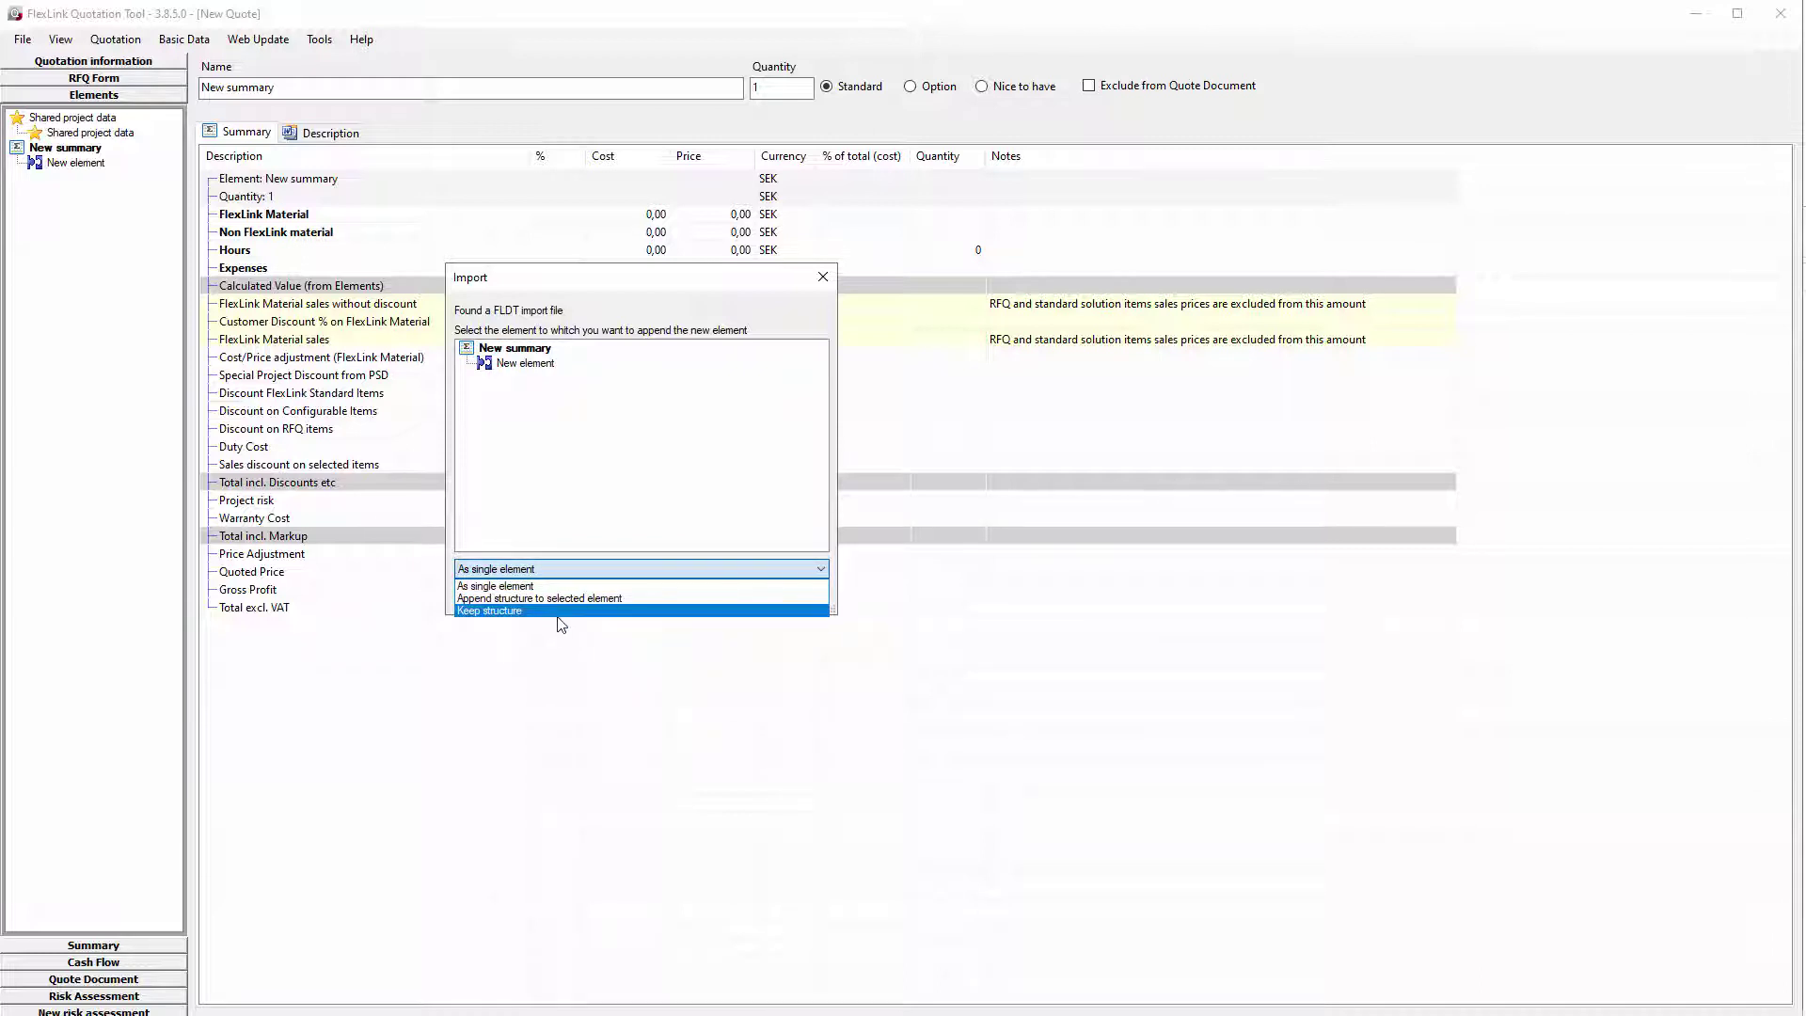
pyautogui.click(491, 611)
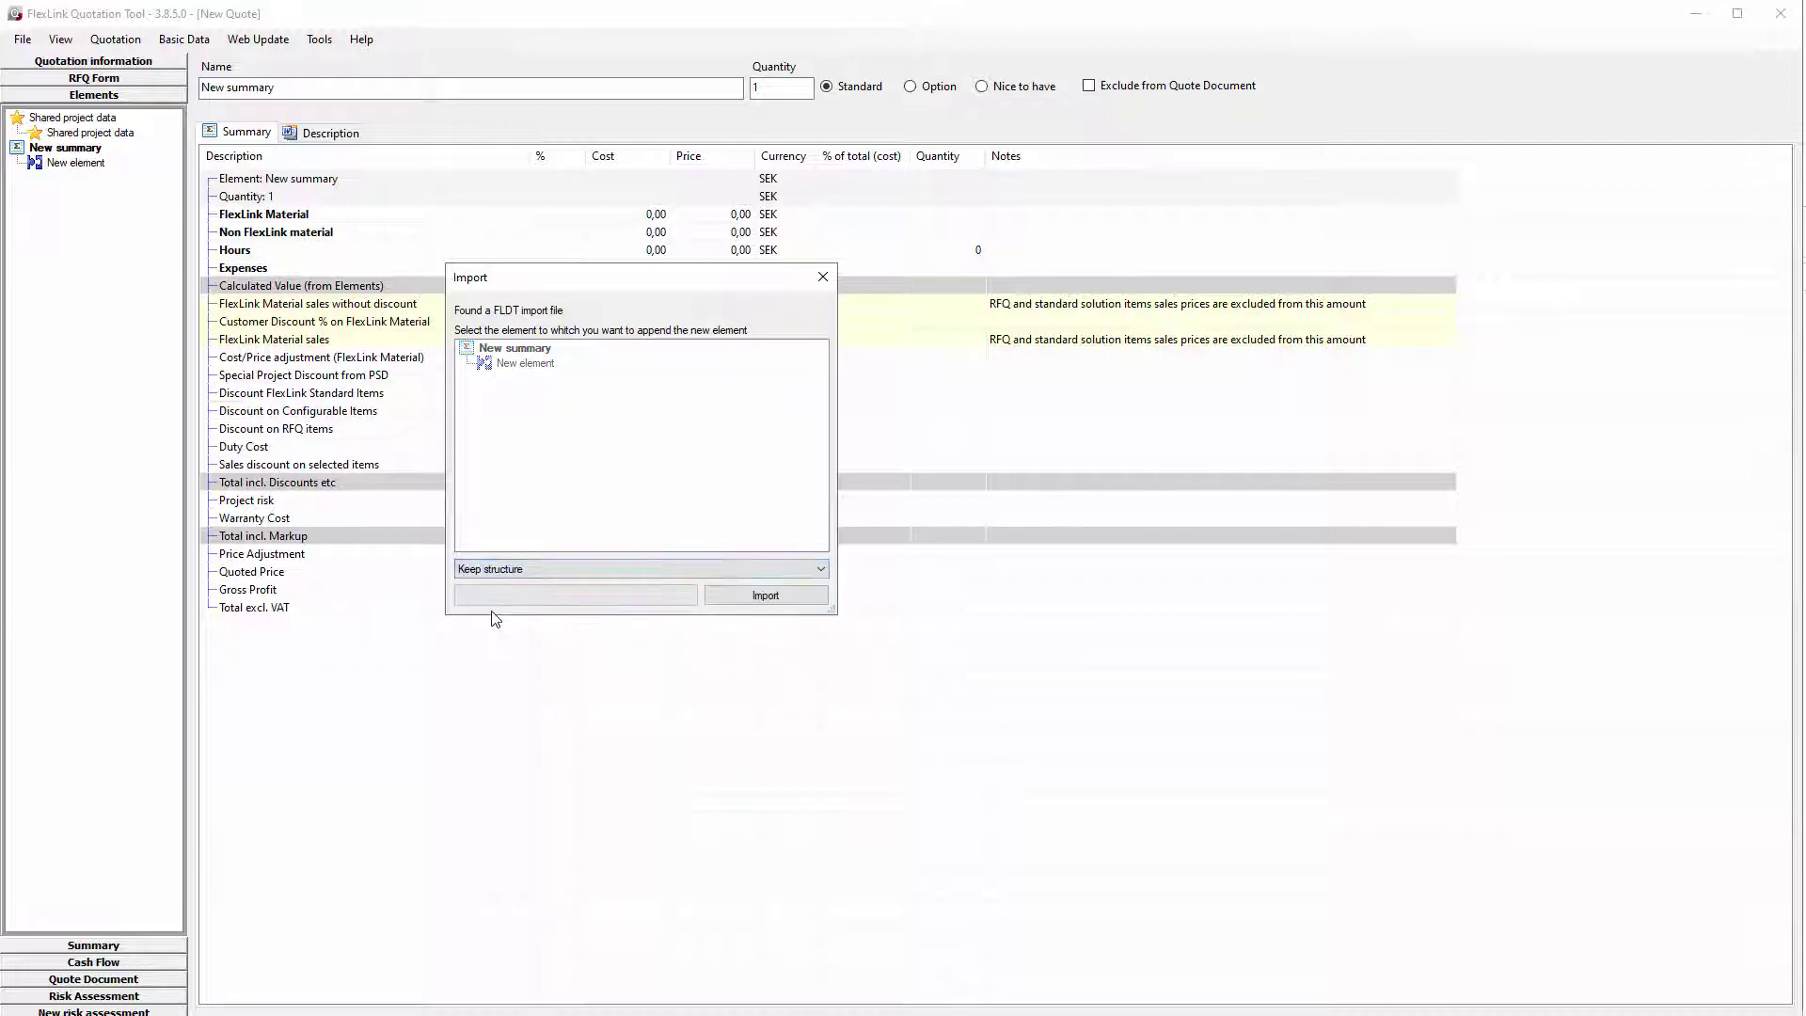
pyautogui.click(764, 597)
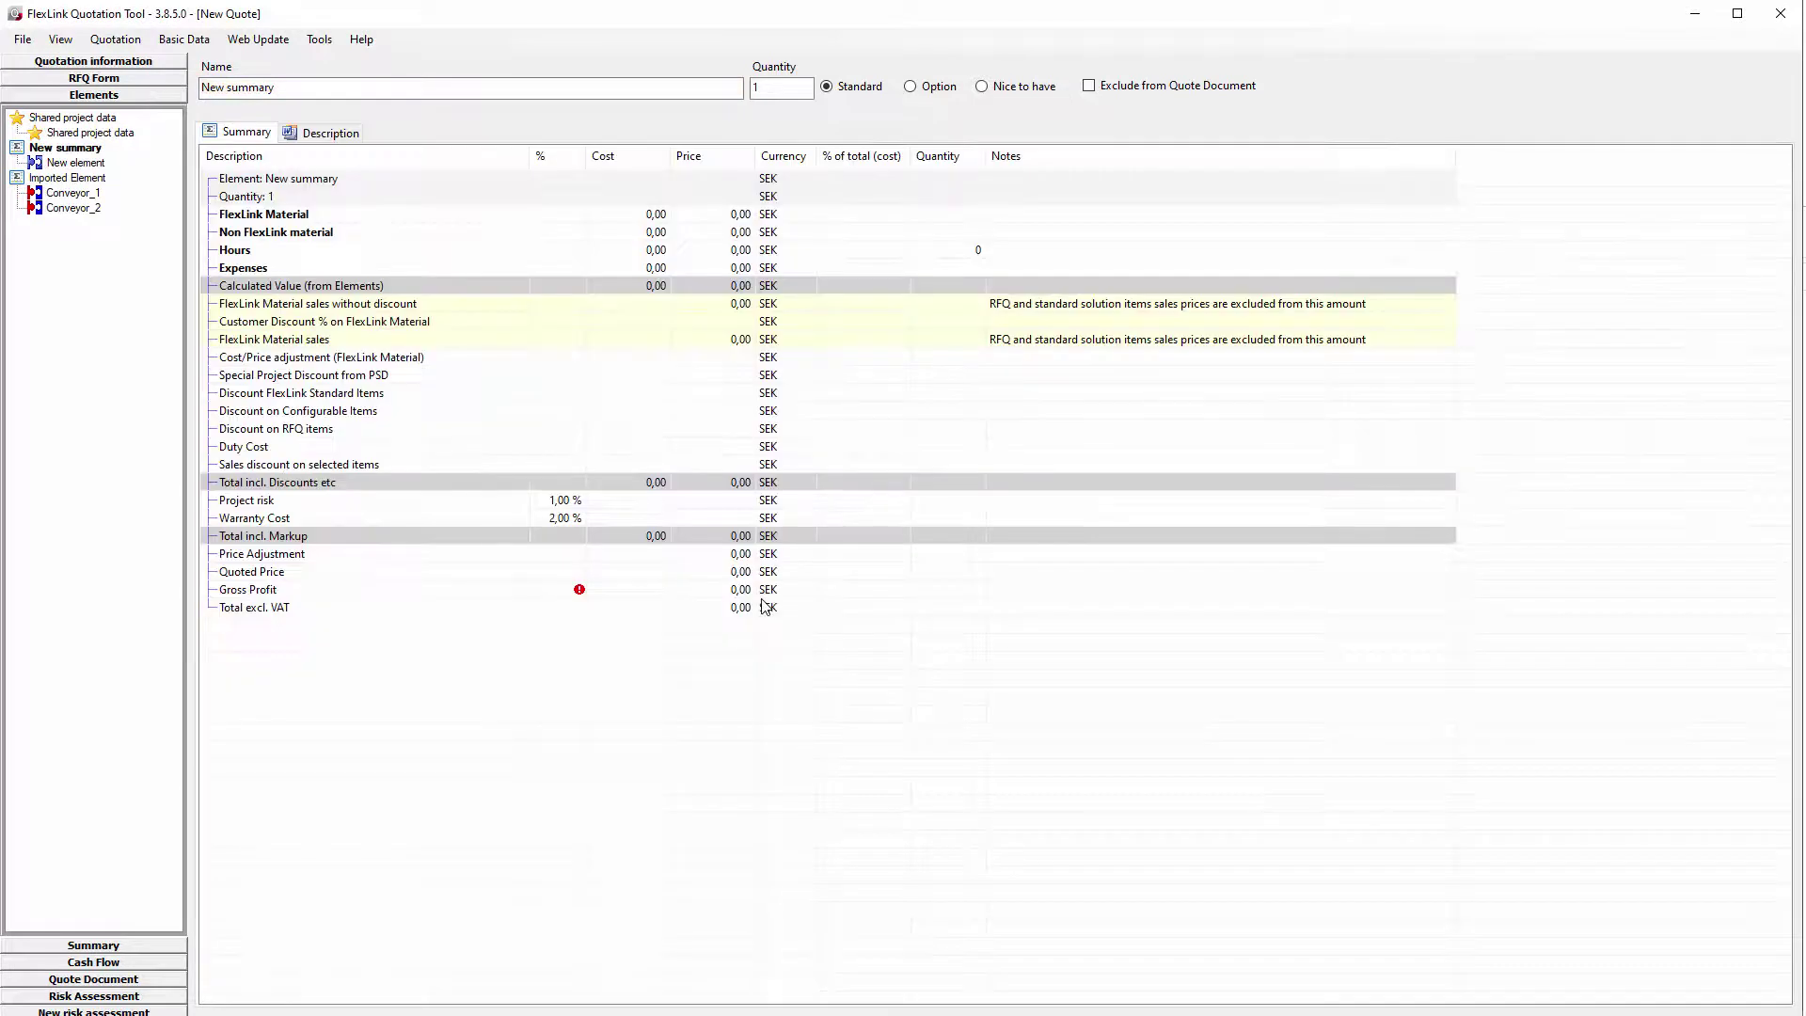
pyautogui.click(66, 192)
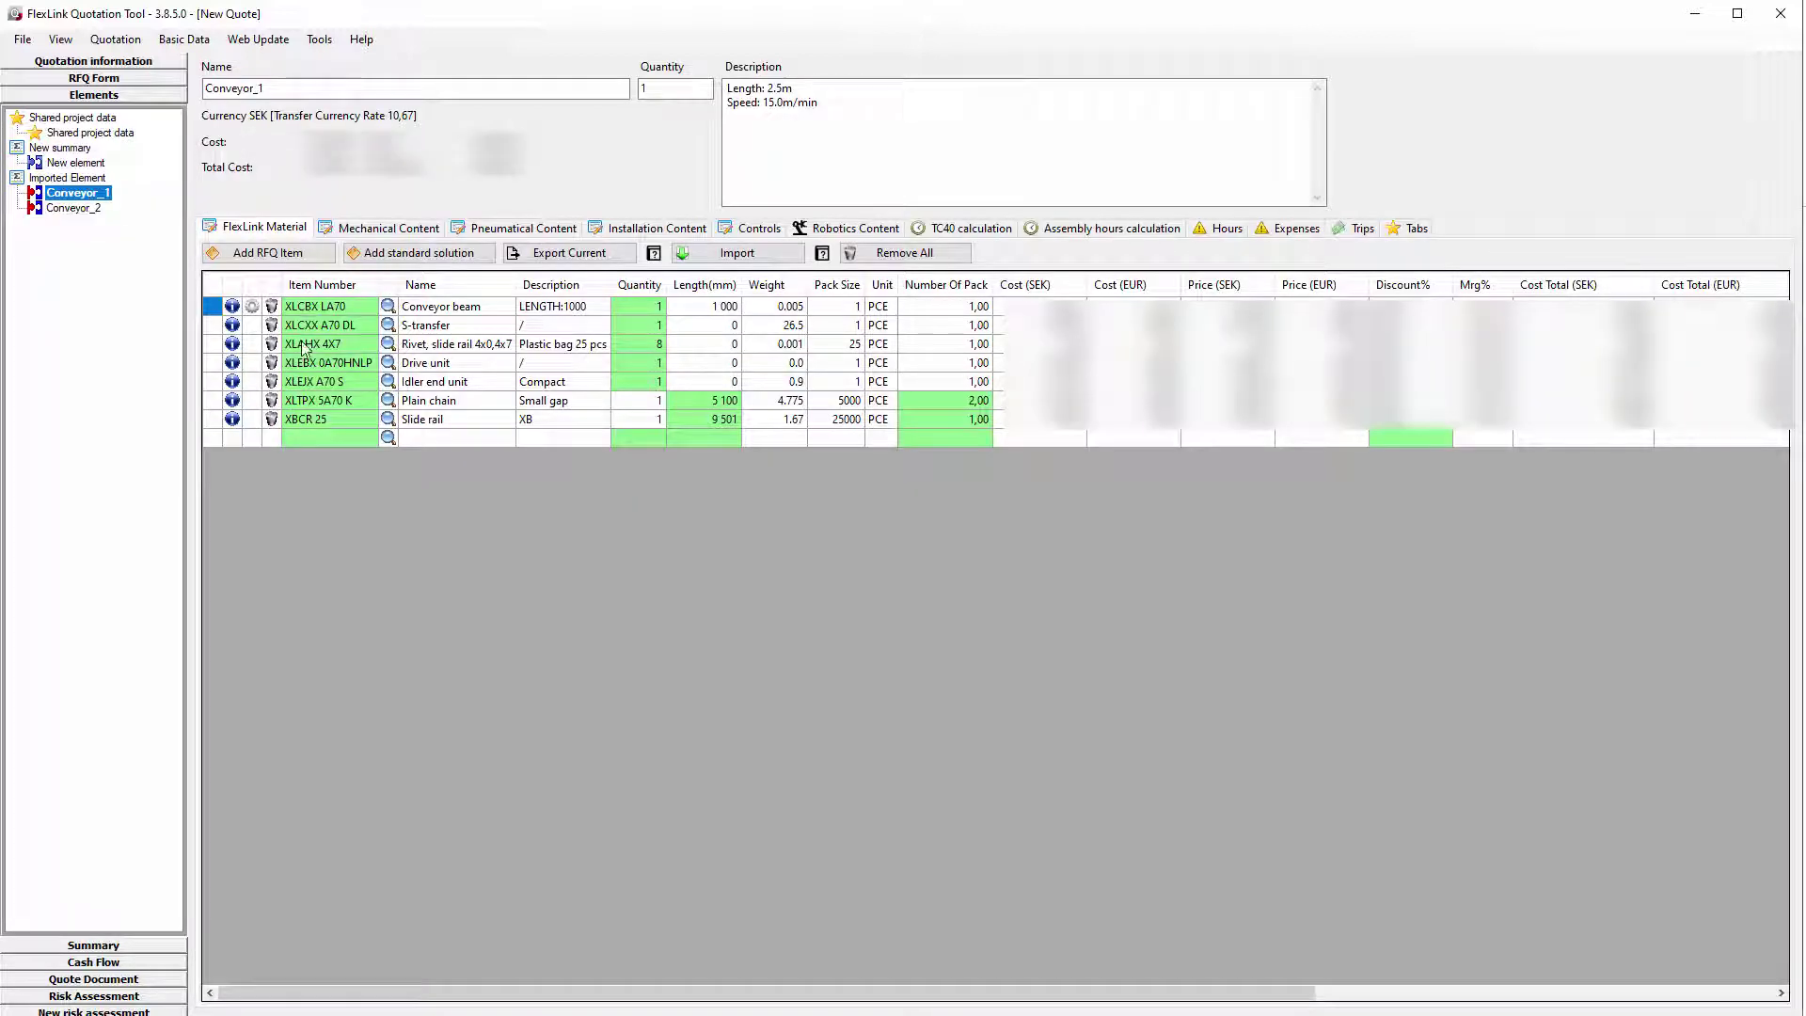
pyautogui.click(68, 208)
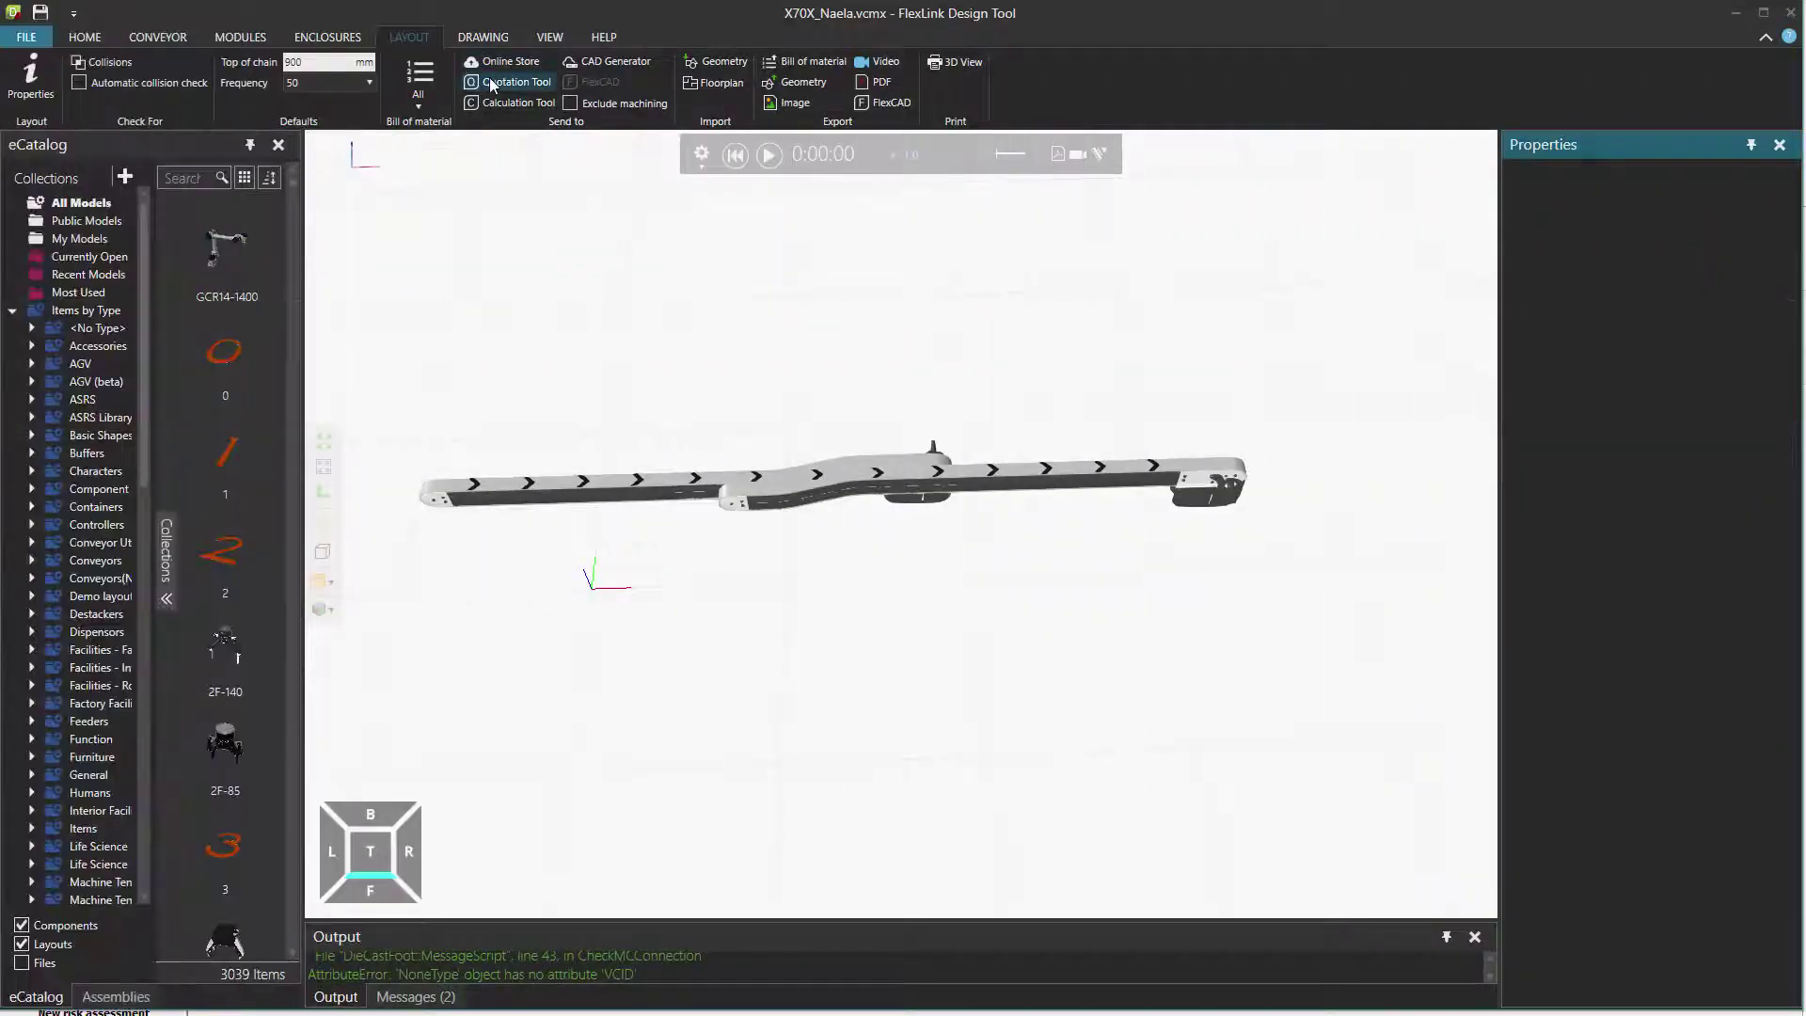
# - Send all parts from FlexLink Design Tool to the Quotation Tool again and import them as a single element under New summary
pyautogui.click(490, 83)
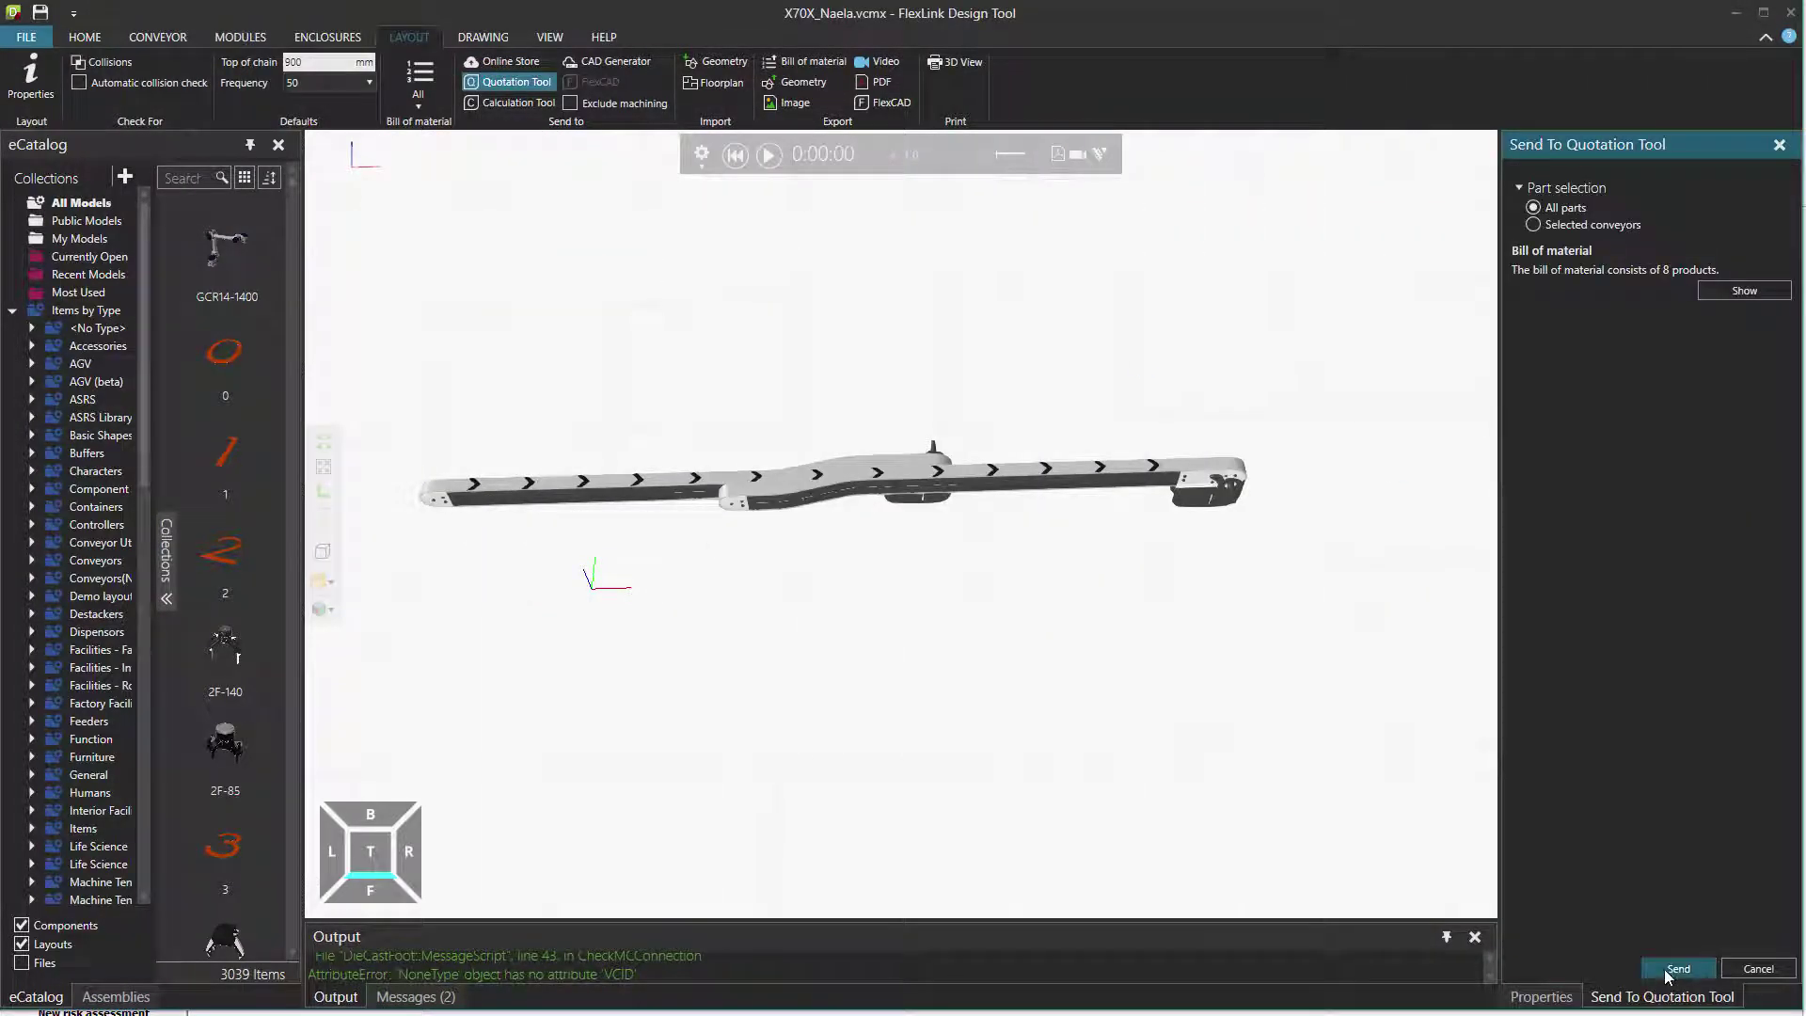
pyautogui.click(1674, 970)
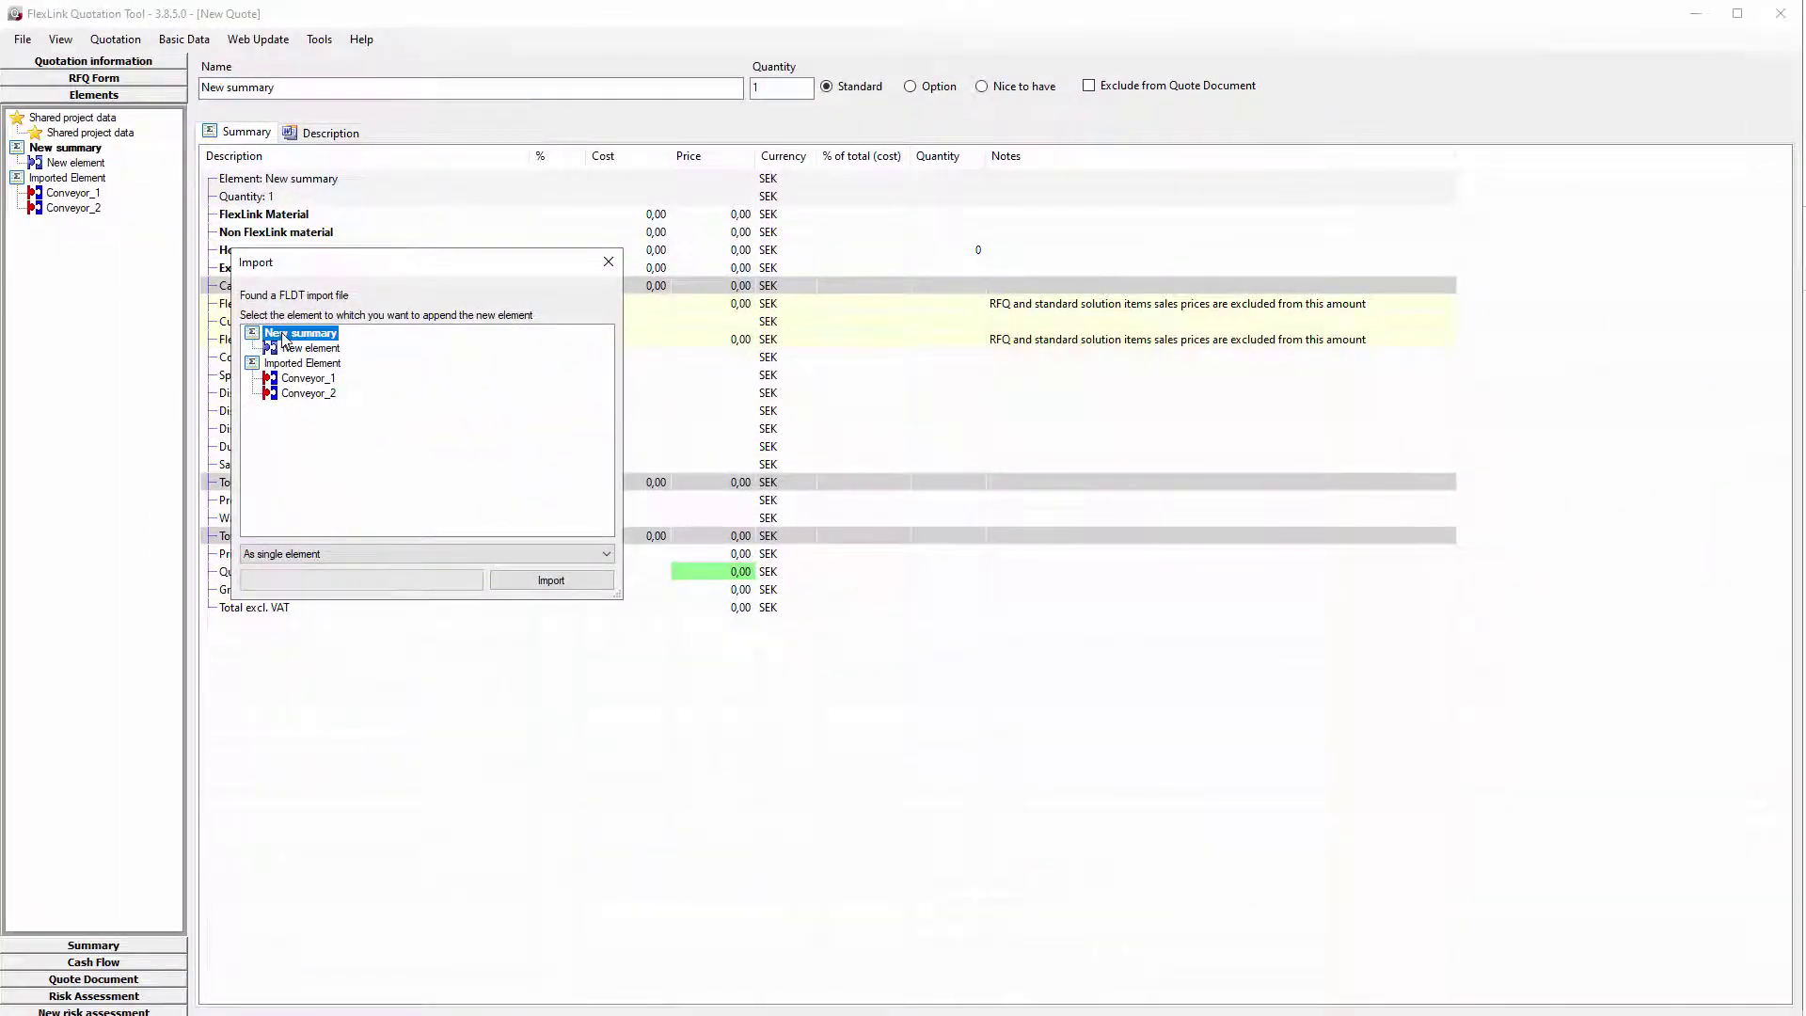
pyautogui.click(546, 581)
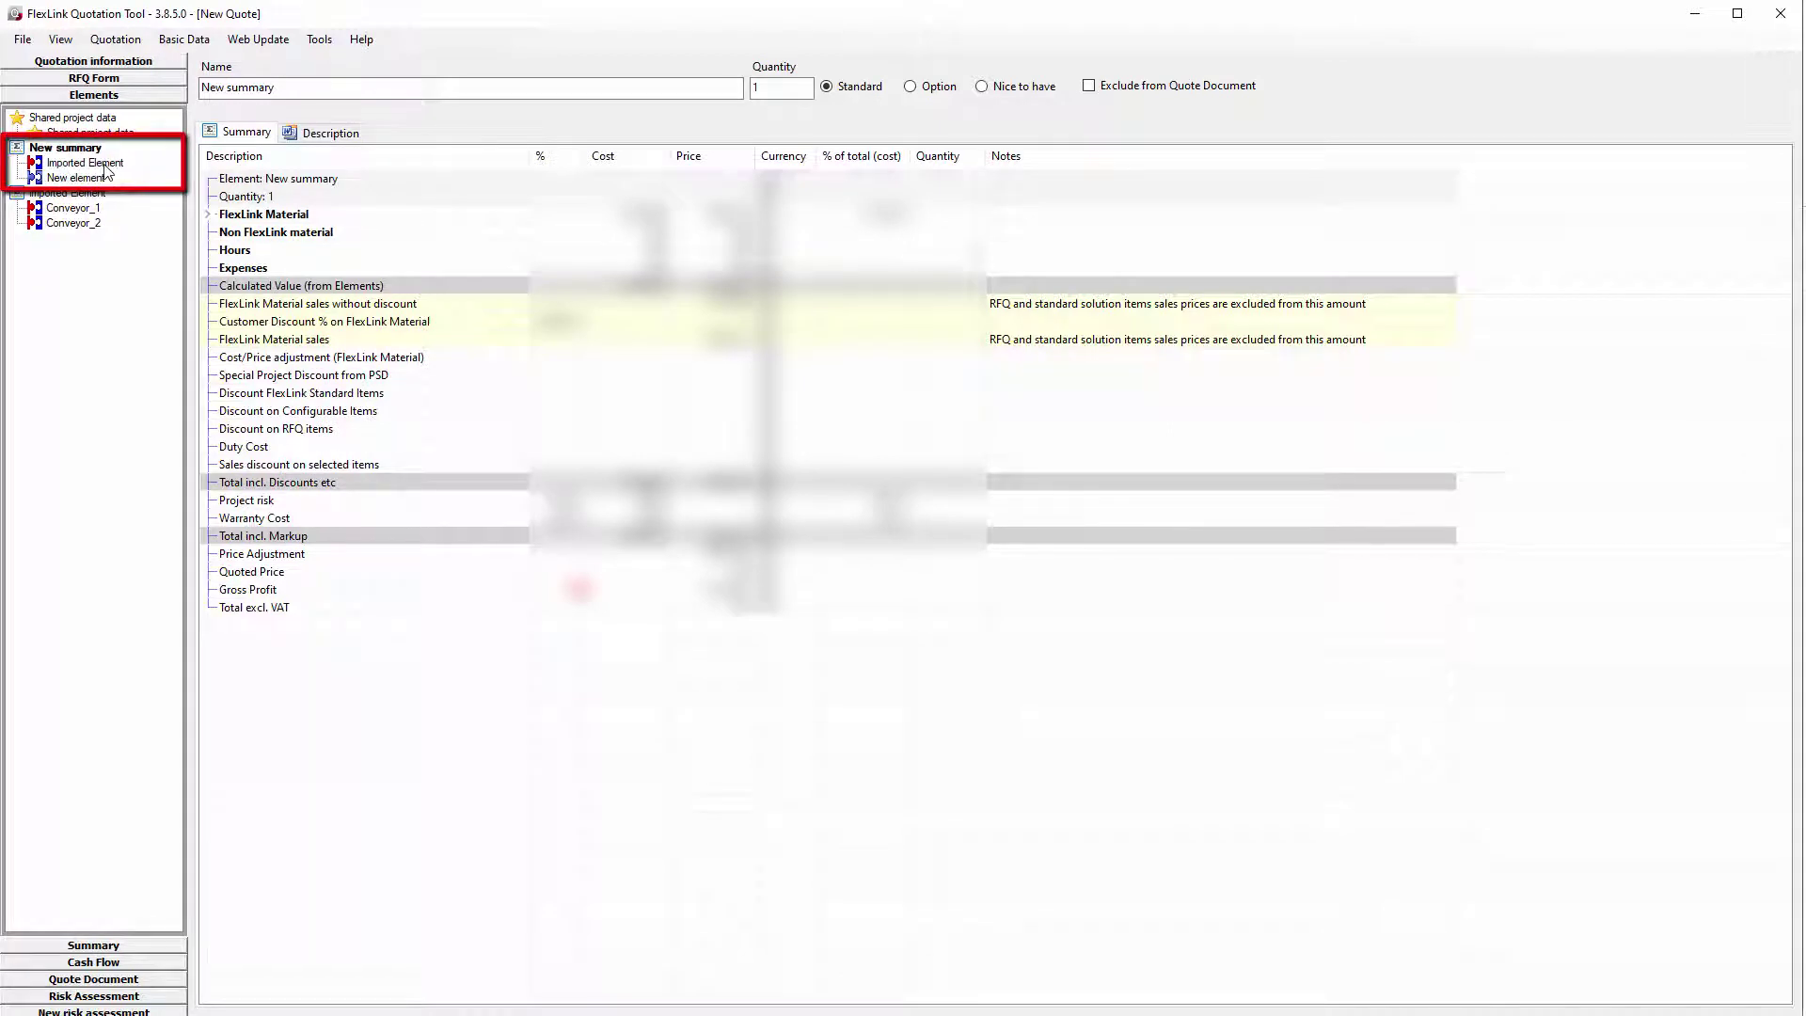
# - Export the Imported Element under New summary as X70X_FLQT.xml into the flqt folder in Documents
pyautogui.click(92, 163)
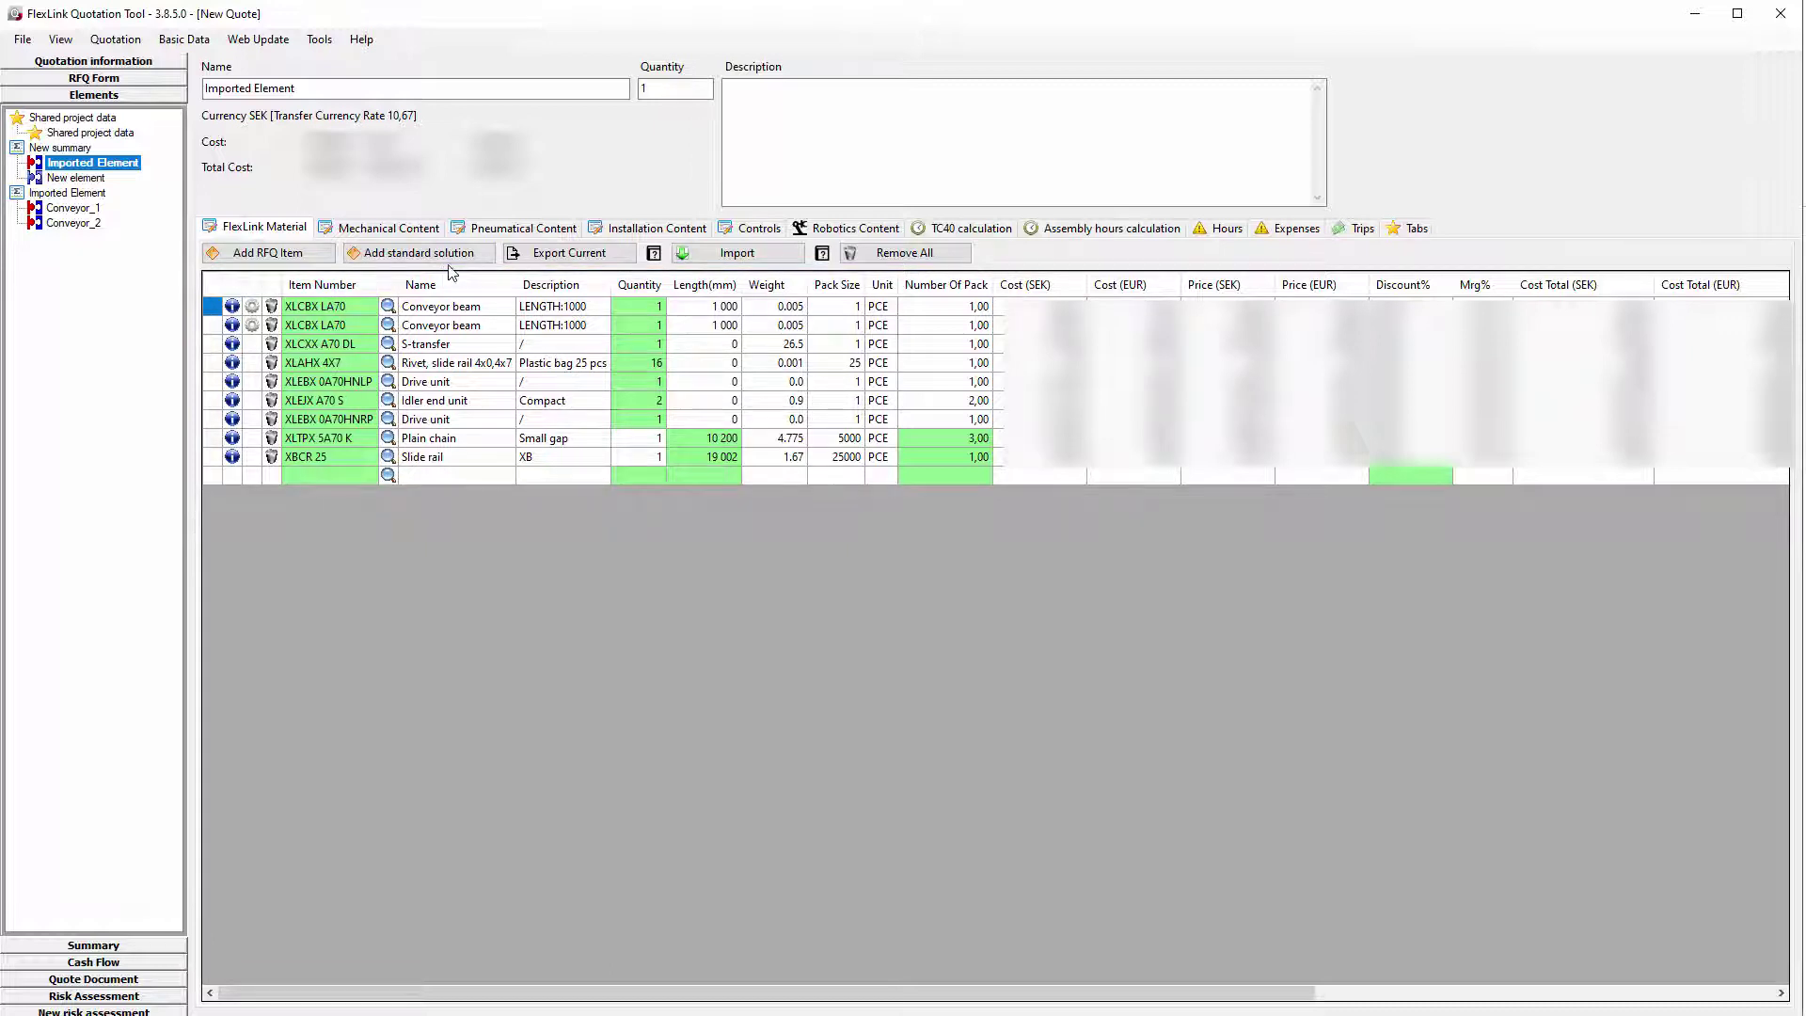
pyautogui.click(562, 255)
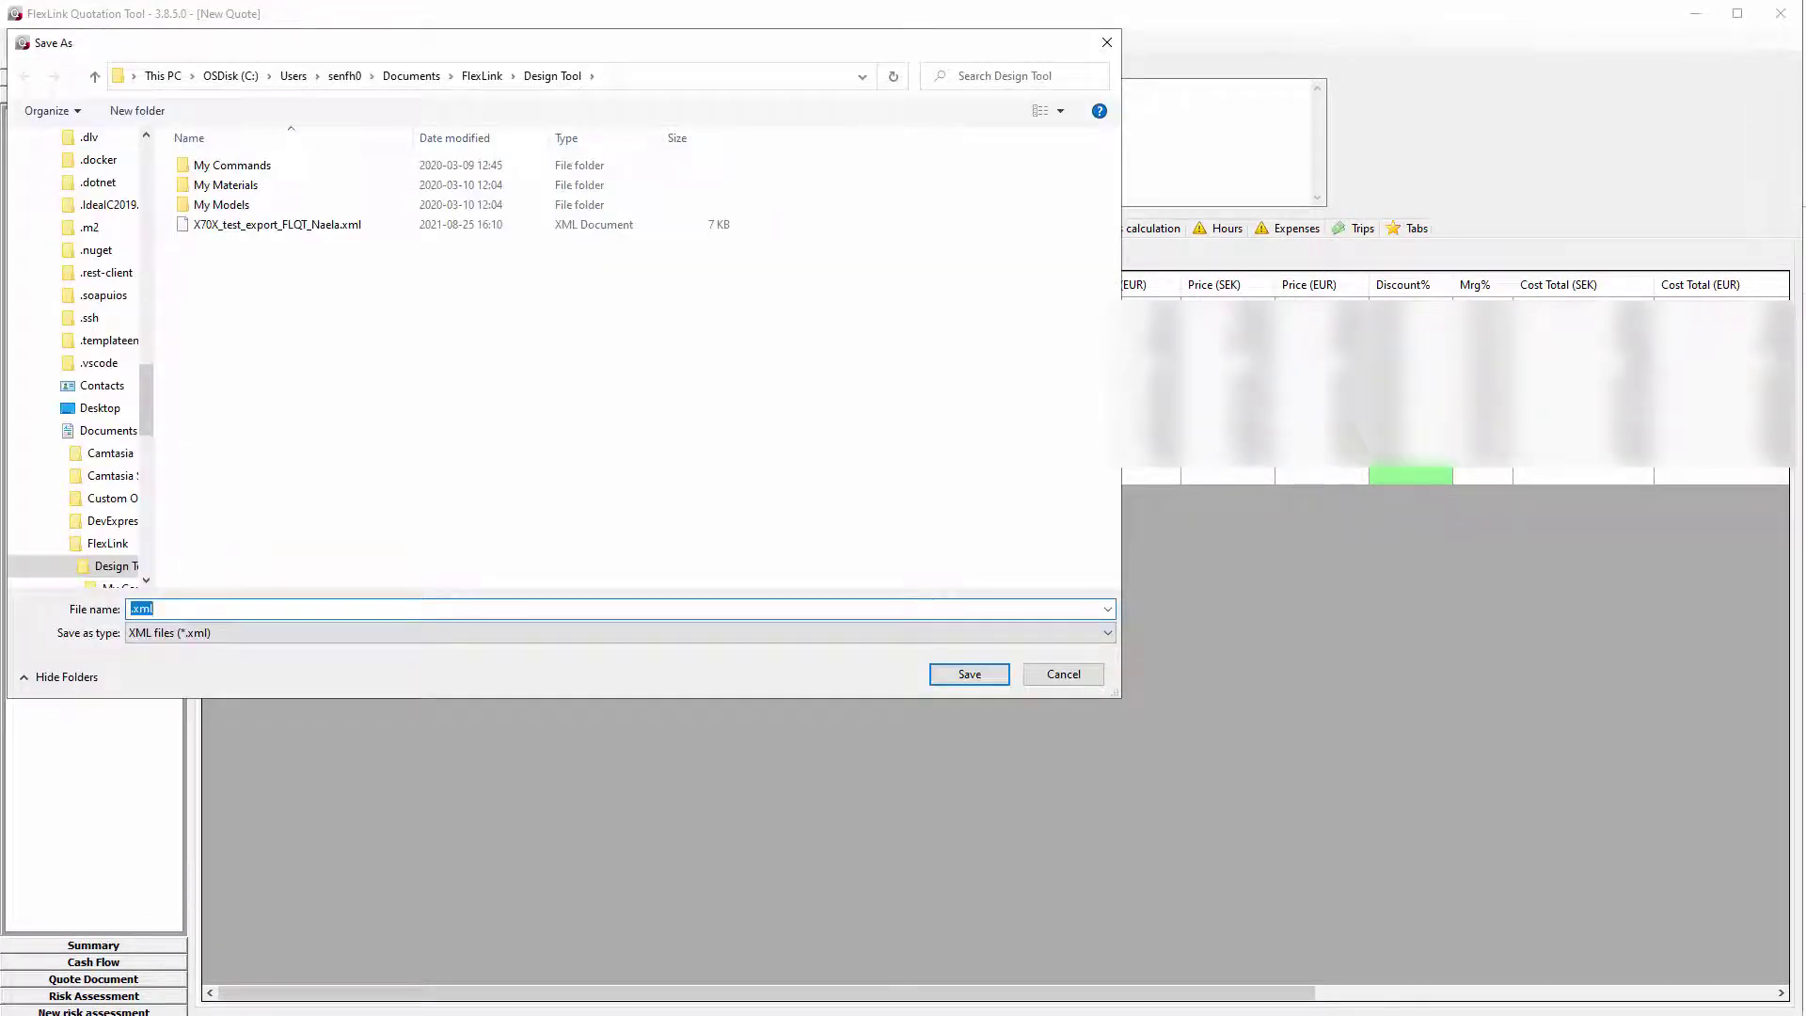
pyautogui.click(425, 80)
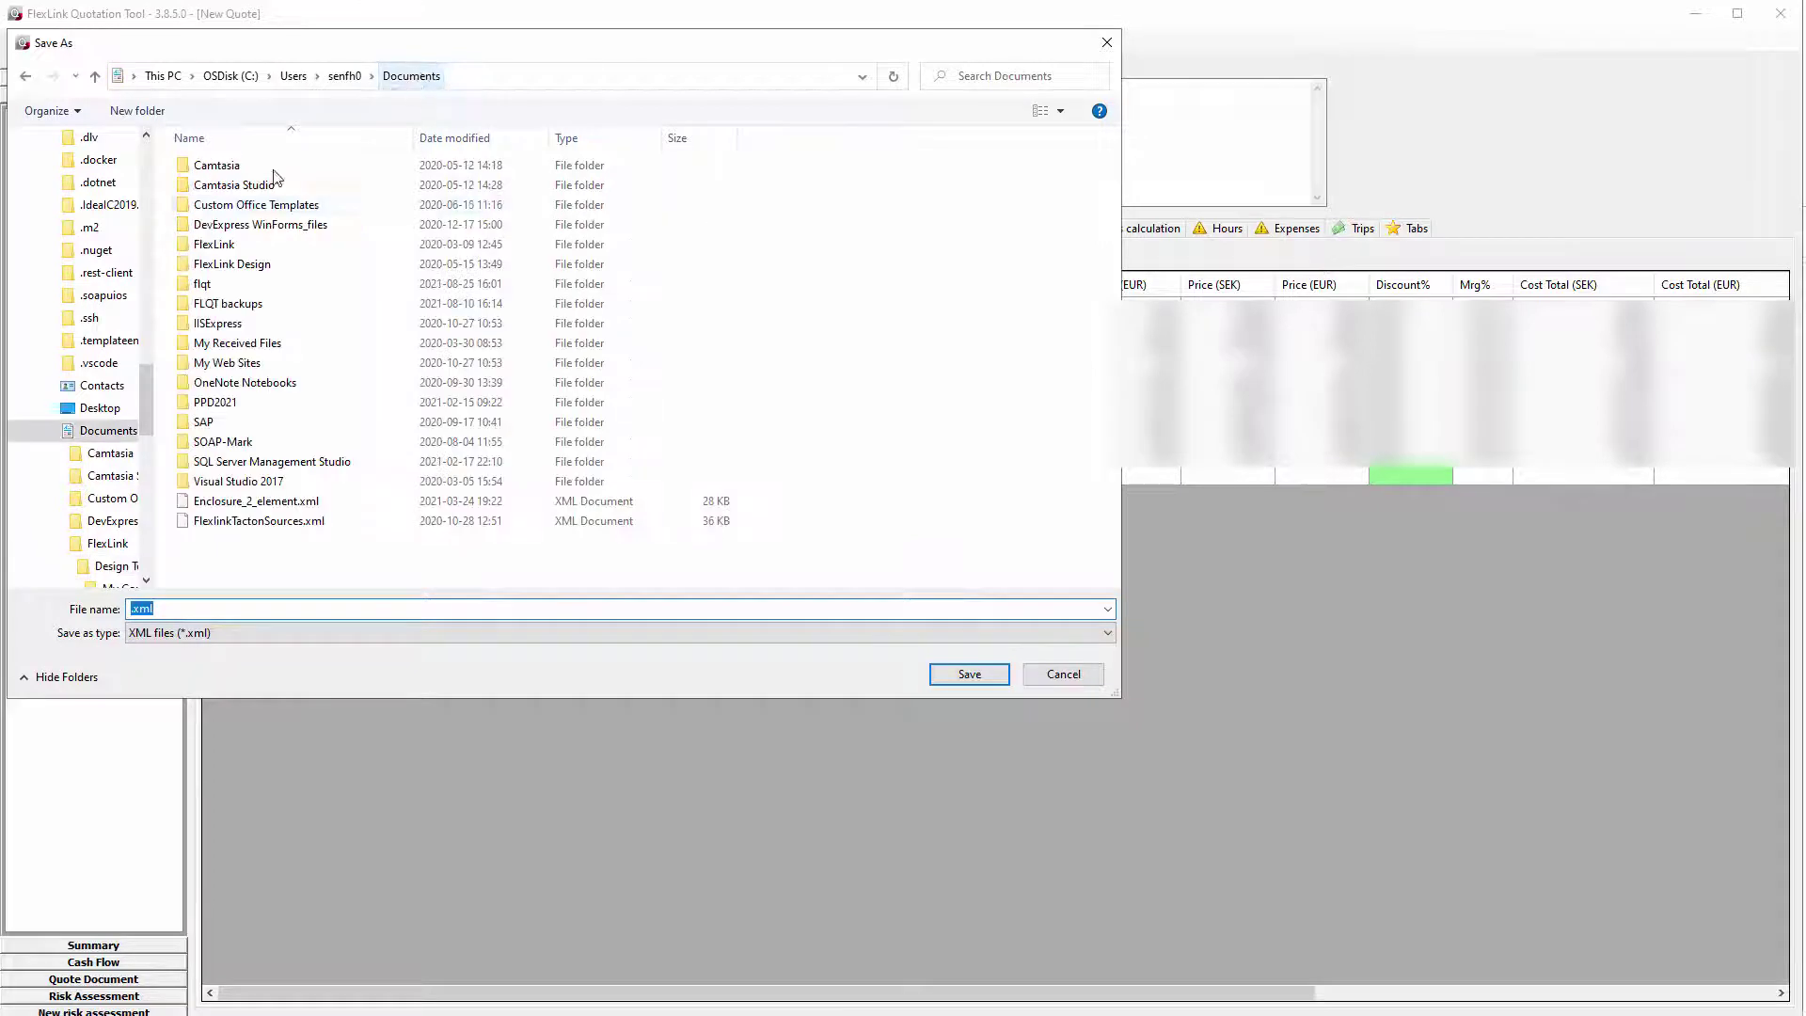
pyautogui.click(207, 290)
pyautogui.doubleClick(205, 287)
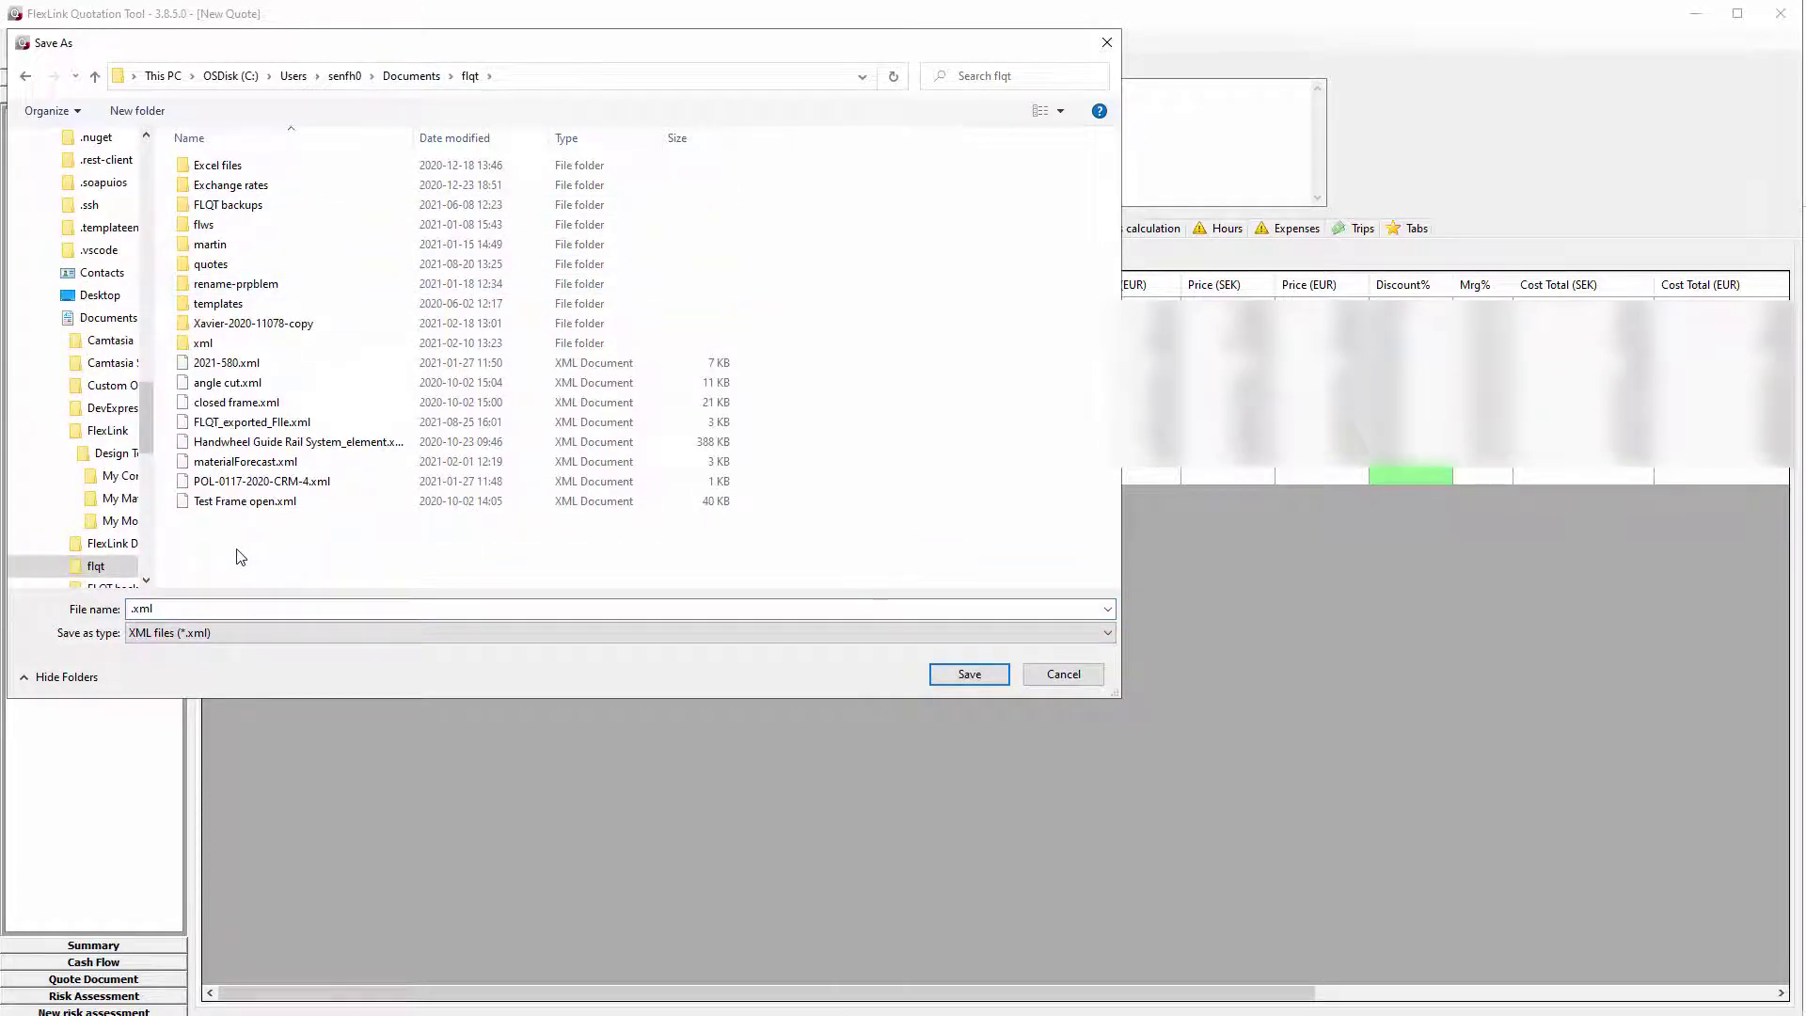
pyautogui.click(149, 611)
pyautogui.click(130, 615)
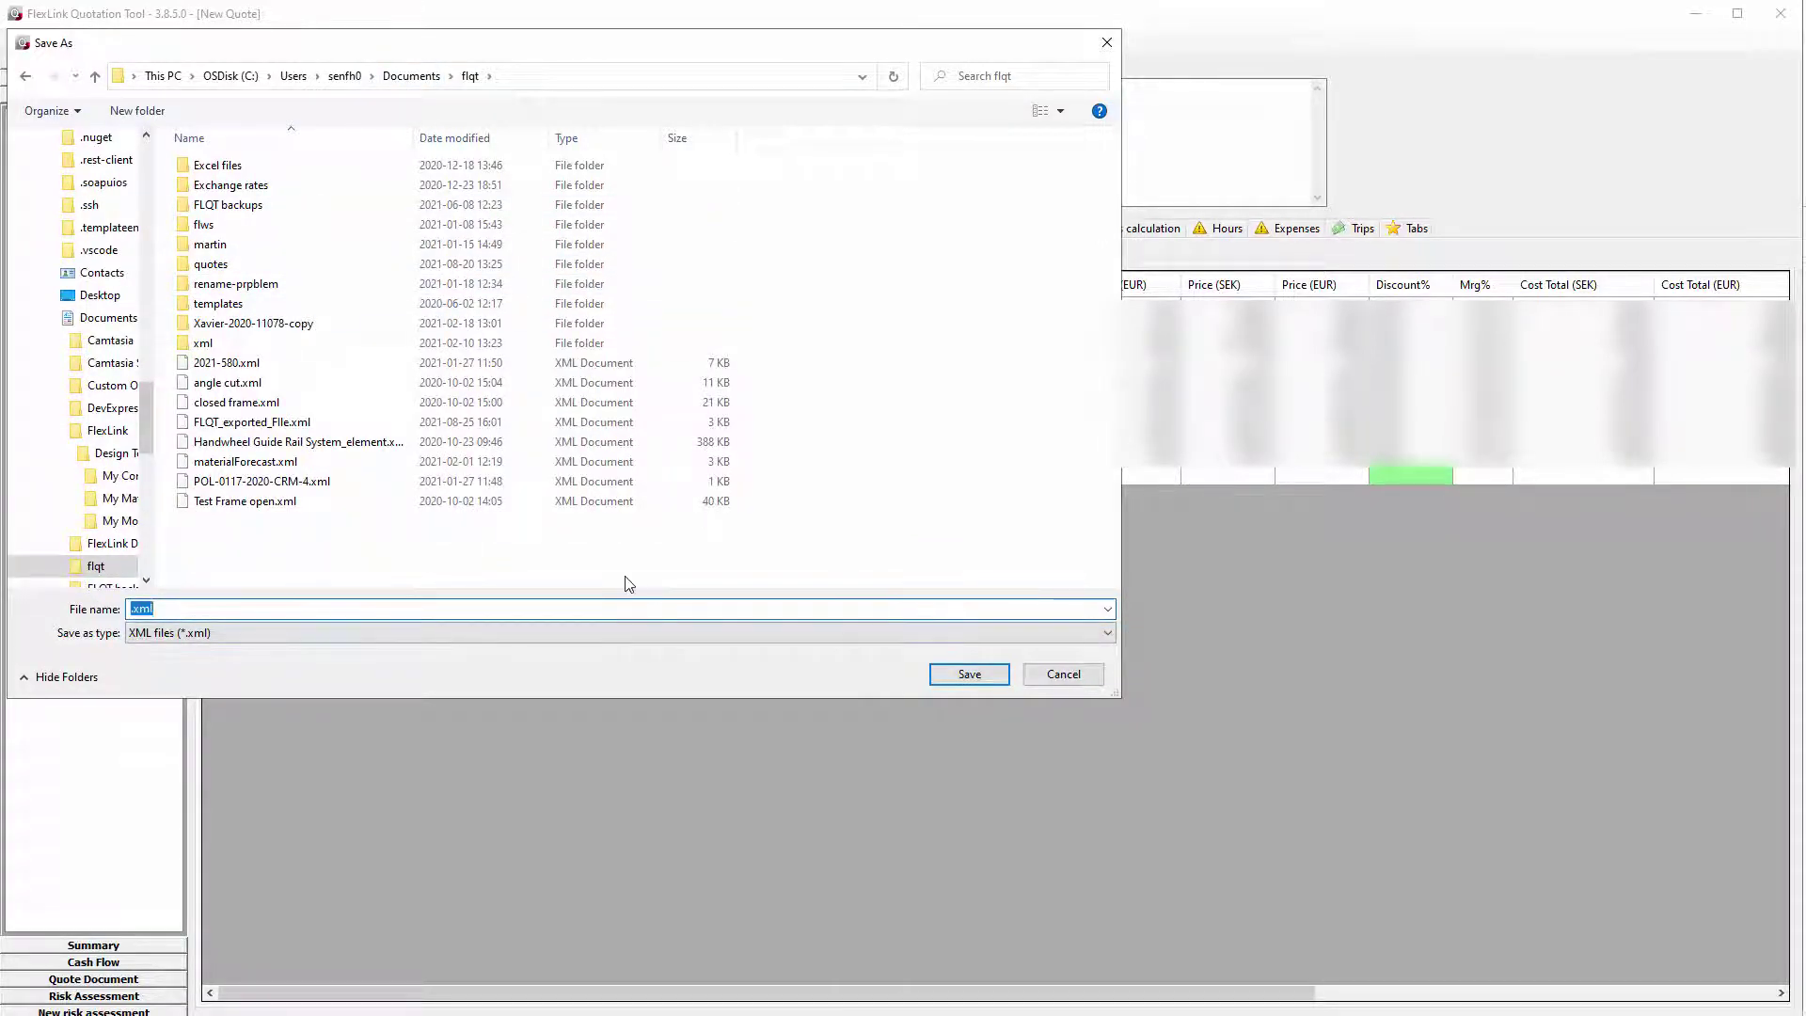
pyautogui.press('Left')
pyautogui.write('X70X_FLQT')
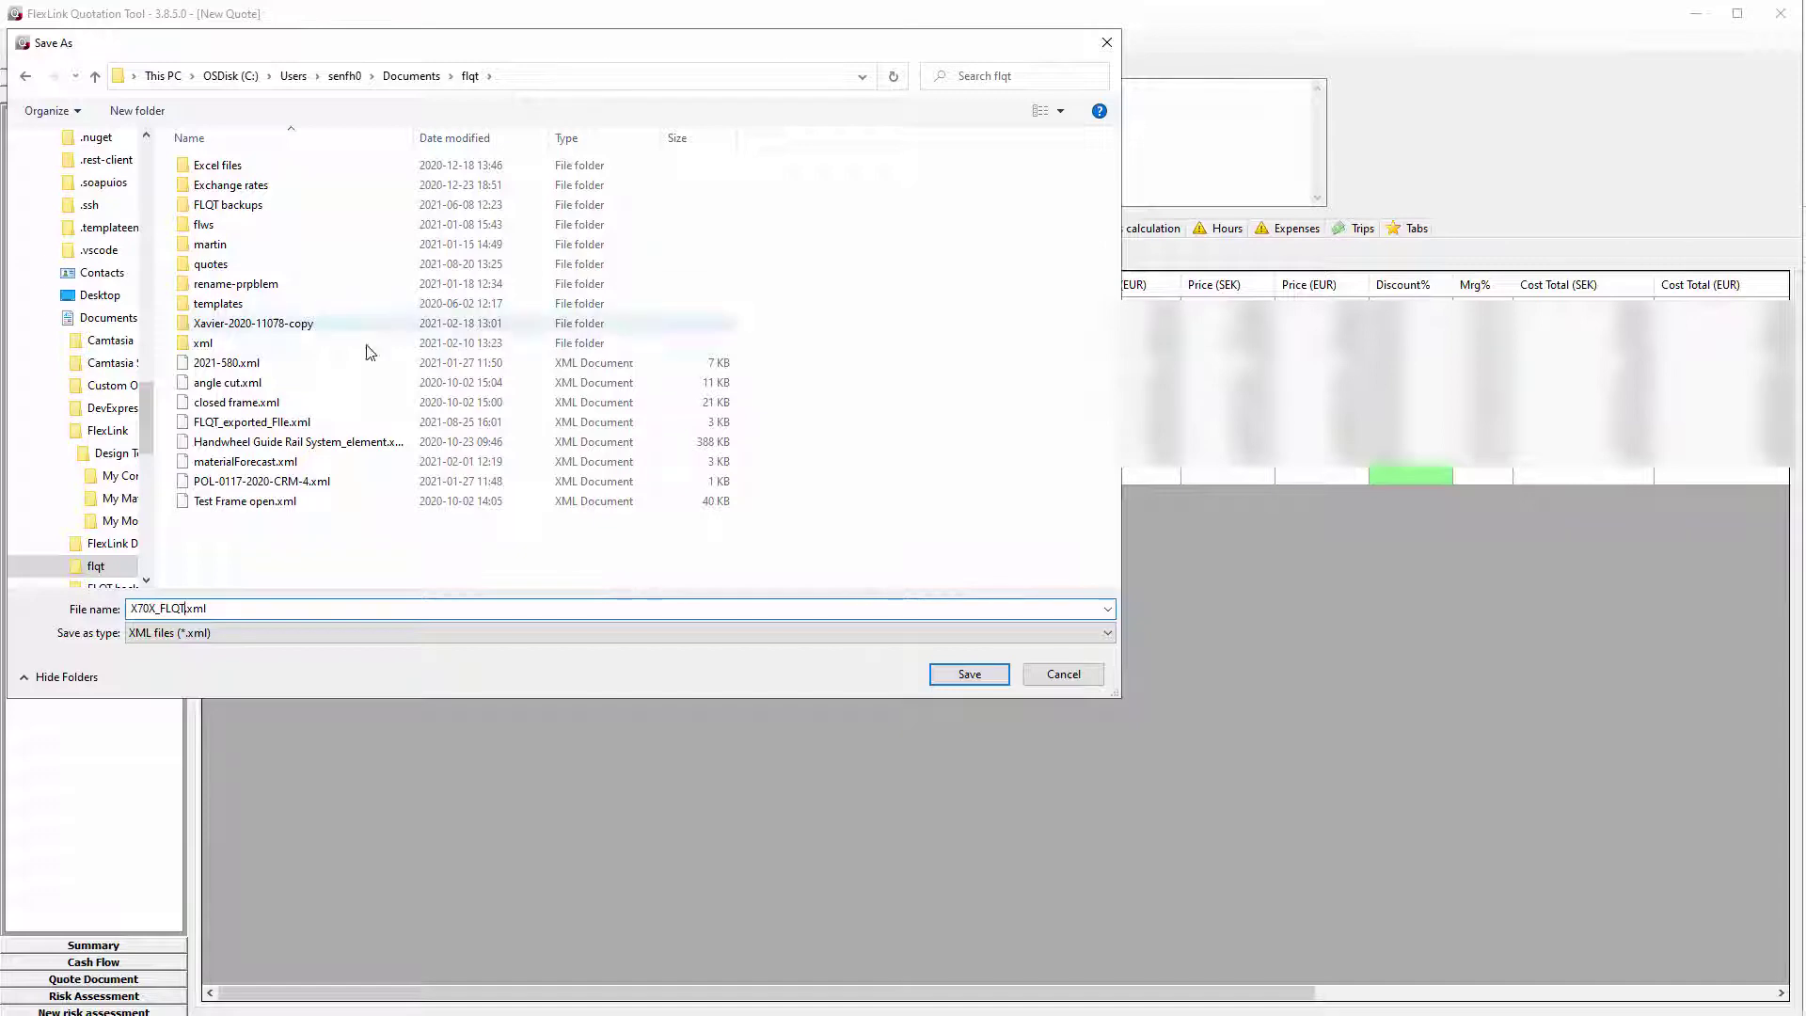
pyautogui.click(969, 674)
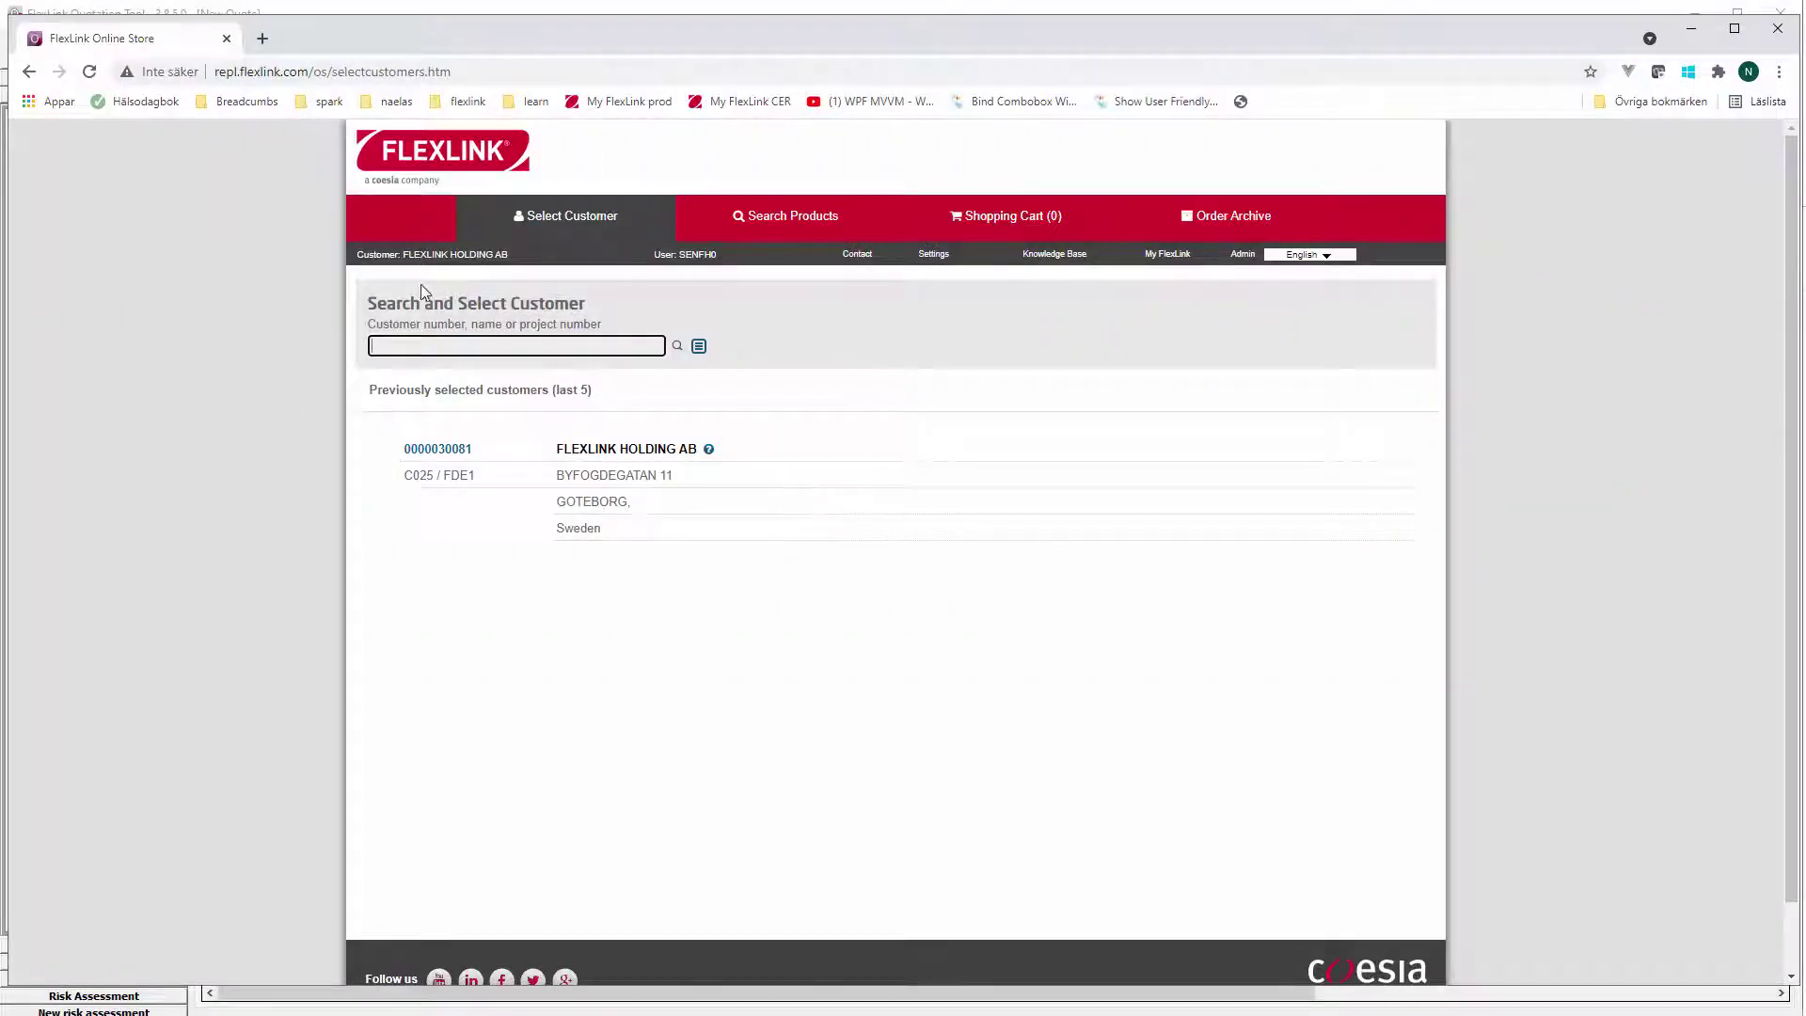
# - In the FlexLink Online Store, select customer FLEXLINK HOLDING AB and import X70X_FLQT.xml from the flqt folder in Documents
pyautogui.click(449, 452)
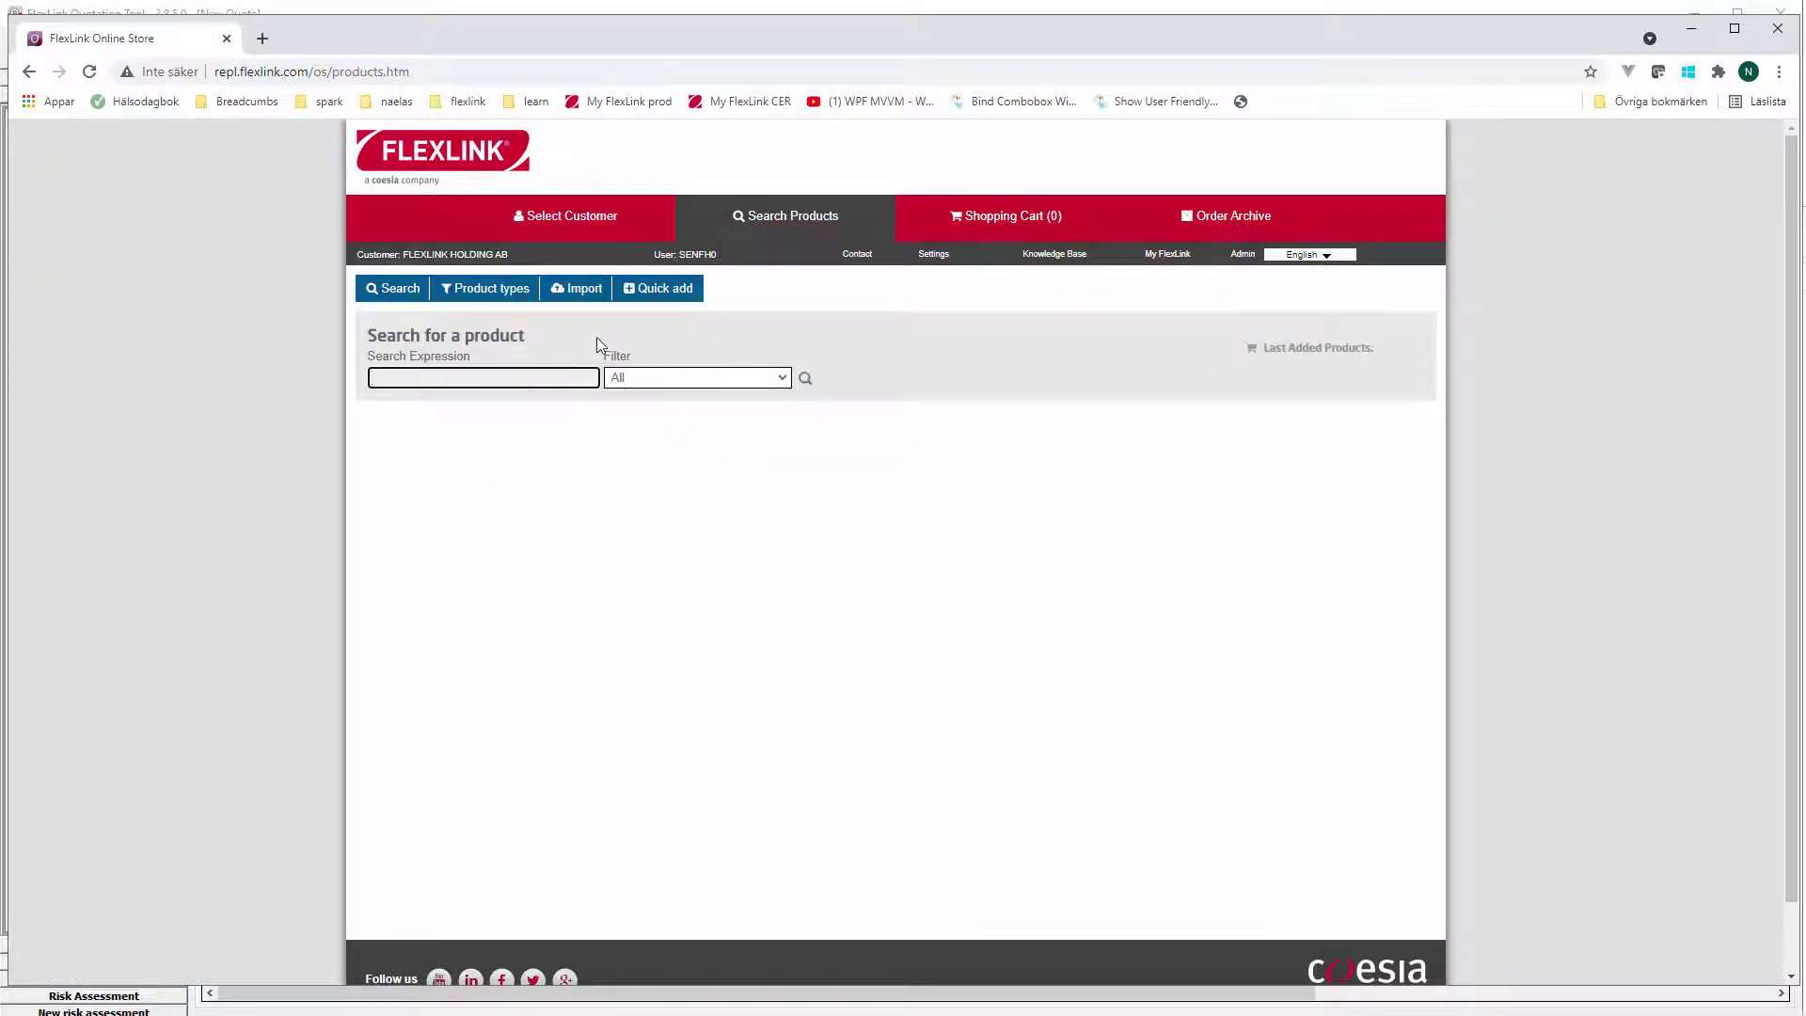
pyautogui.click(575, 292)
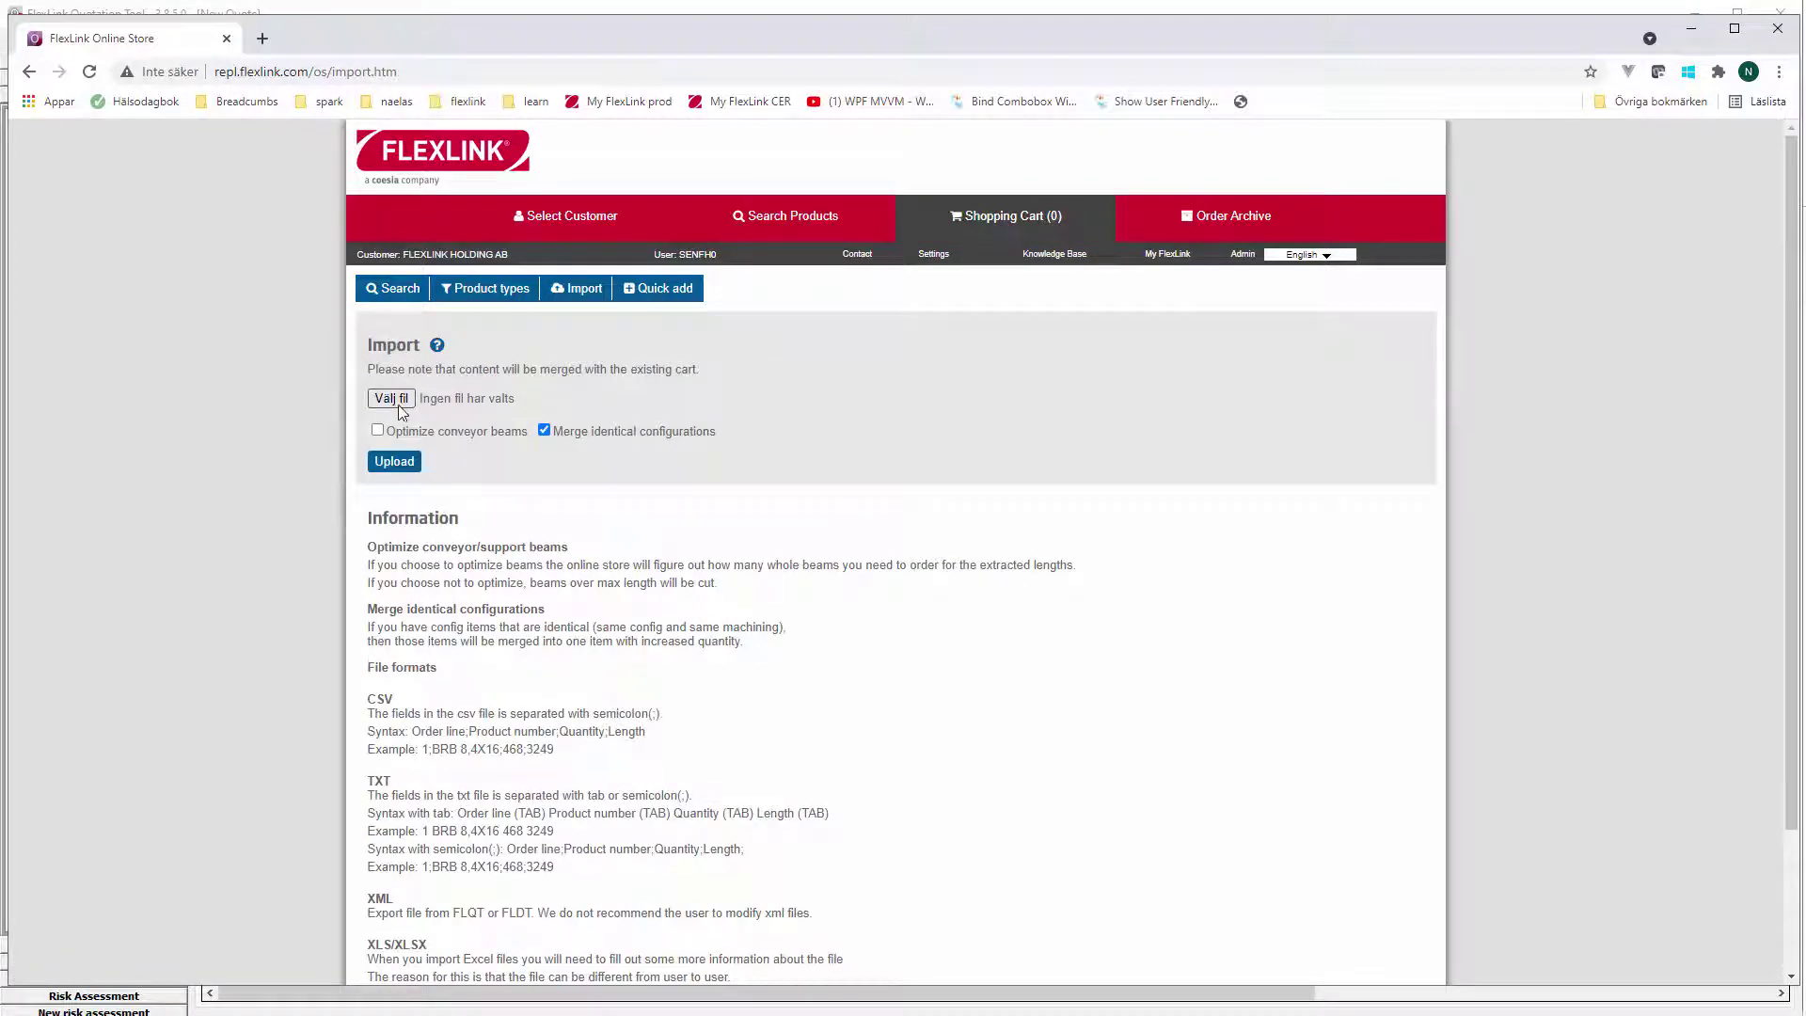
pyautogui.click(391, 399)
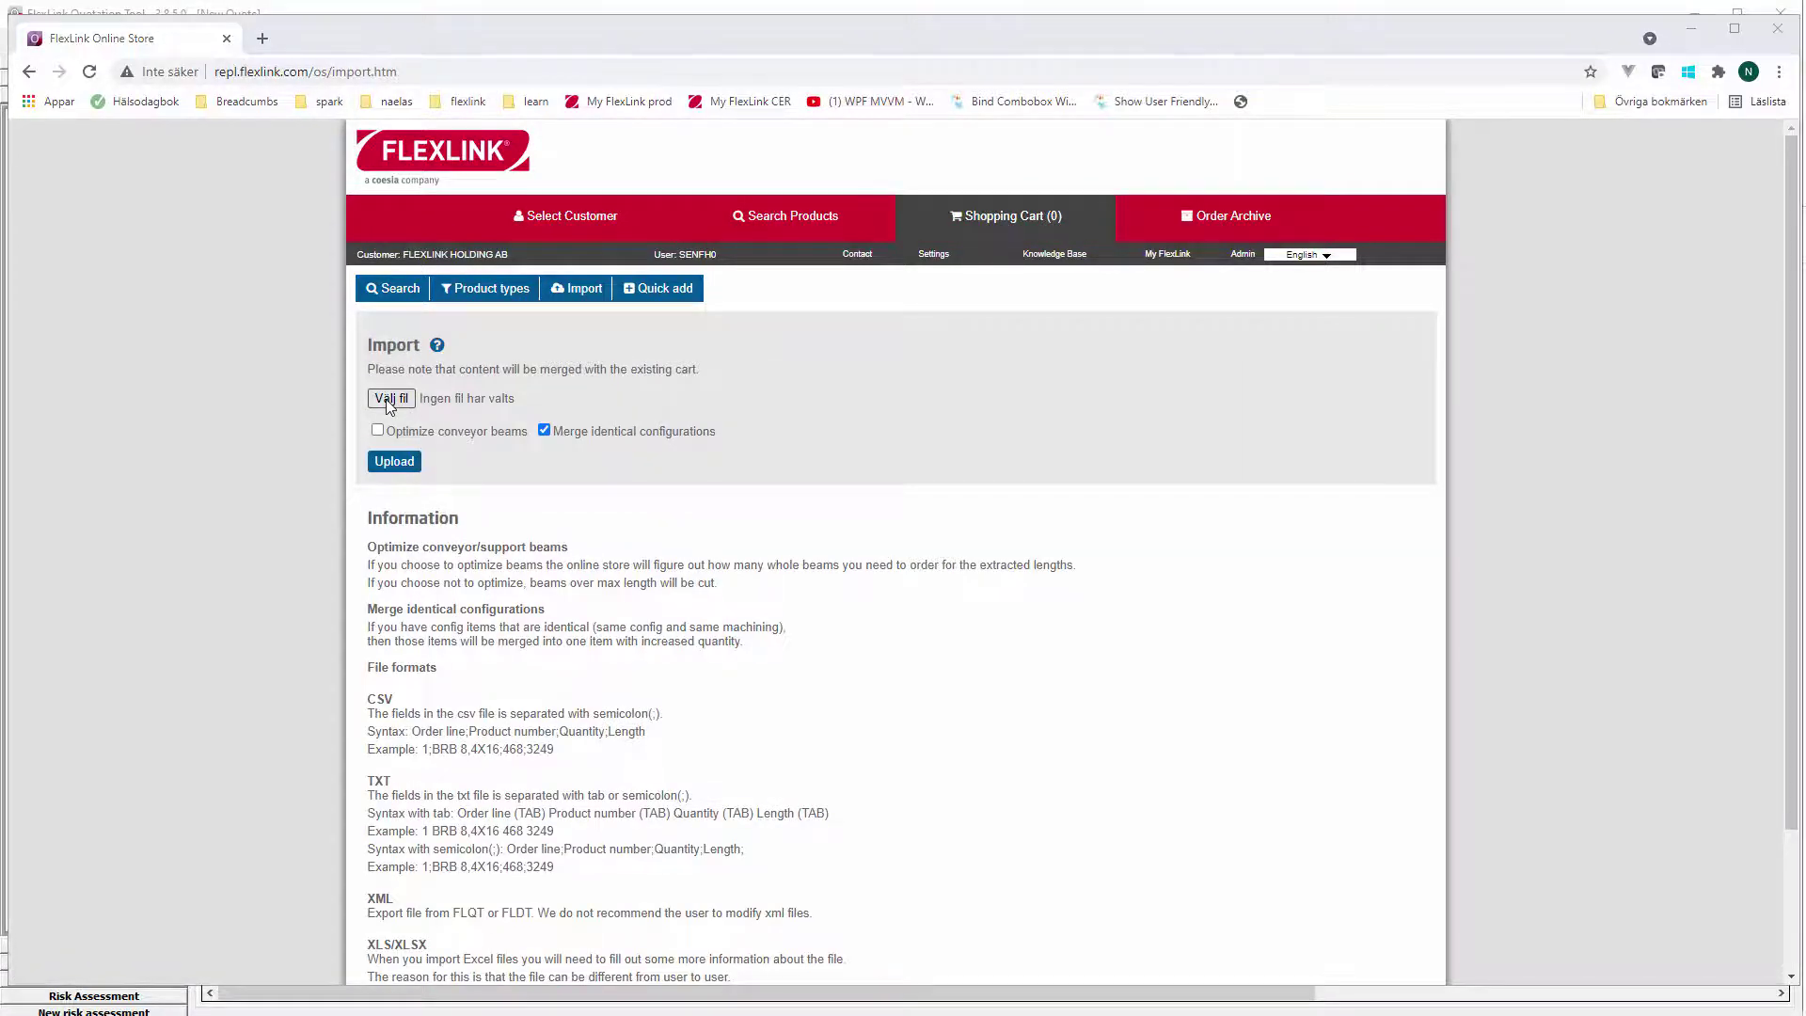
pyautogui.scroll(10, 162, 195)
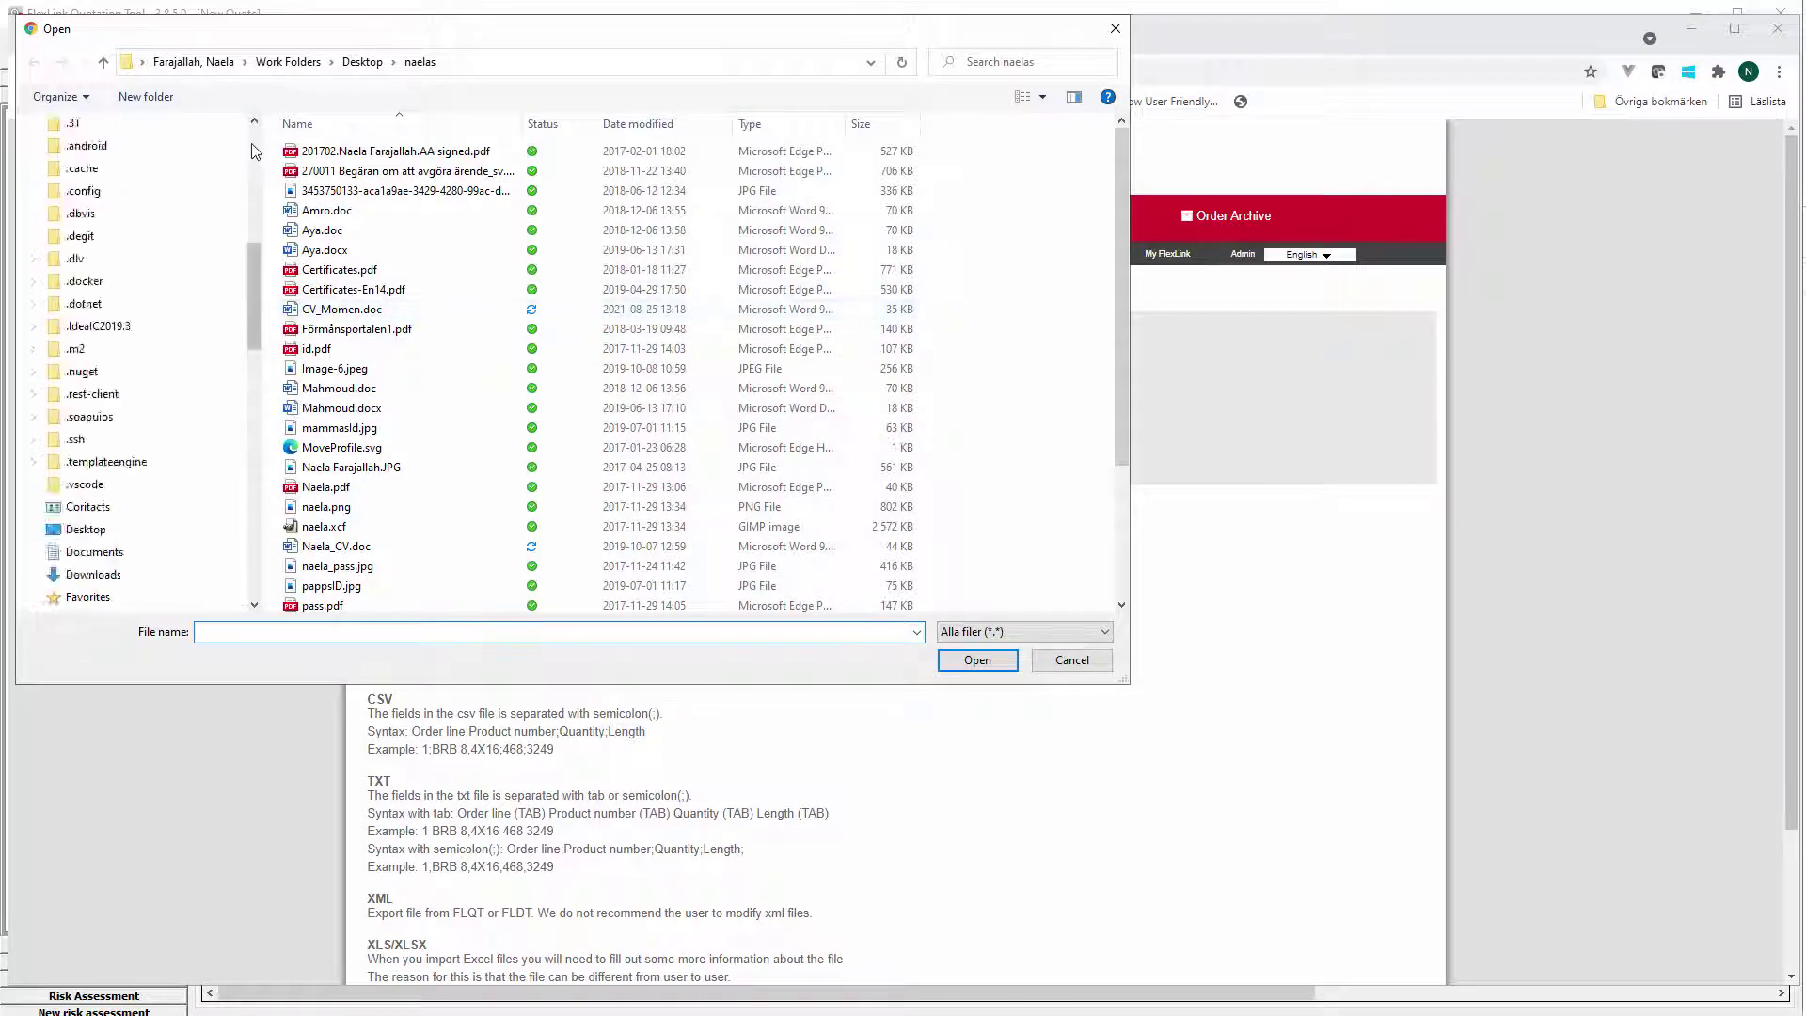
pyautogui.click(108, 164)
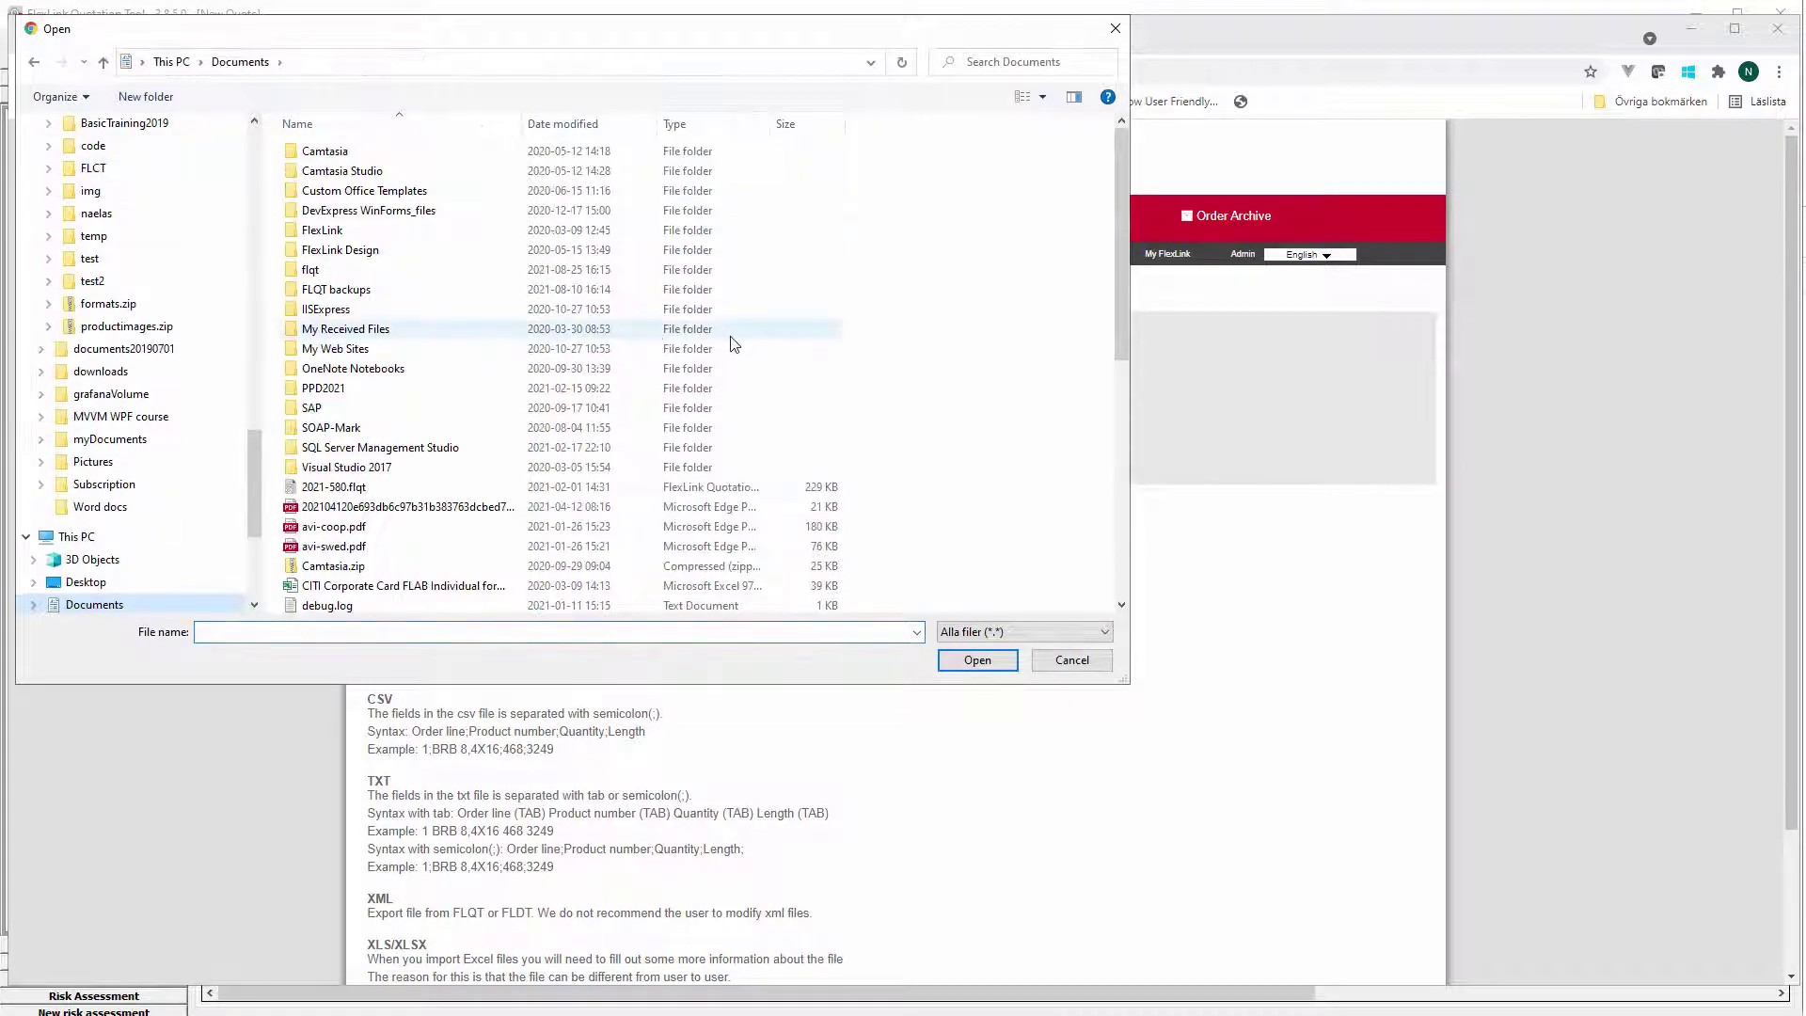
pyautogui.doubleClick(310, 270)
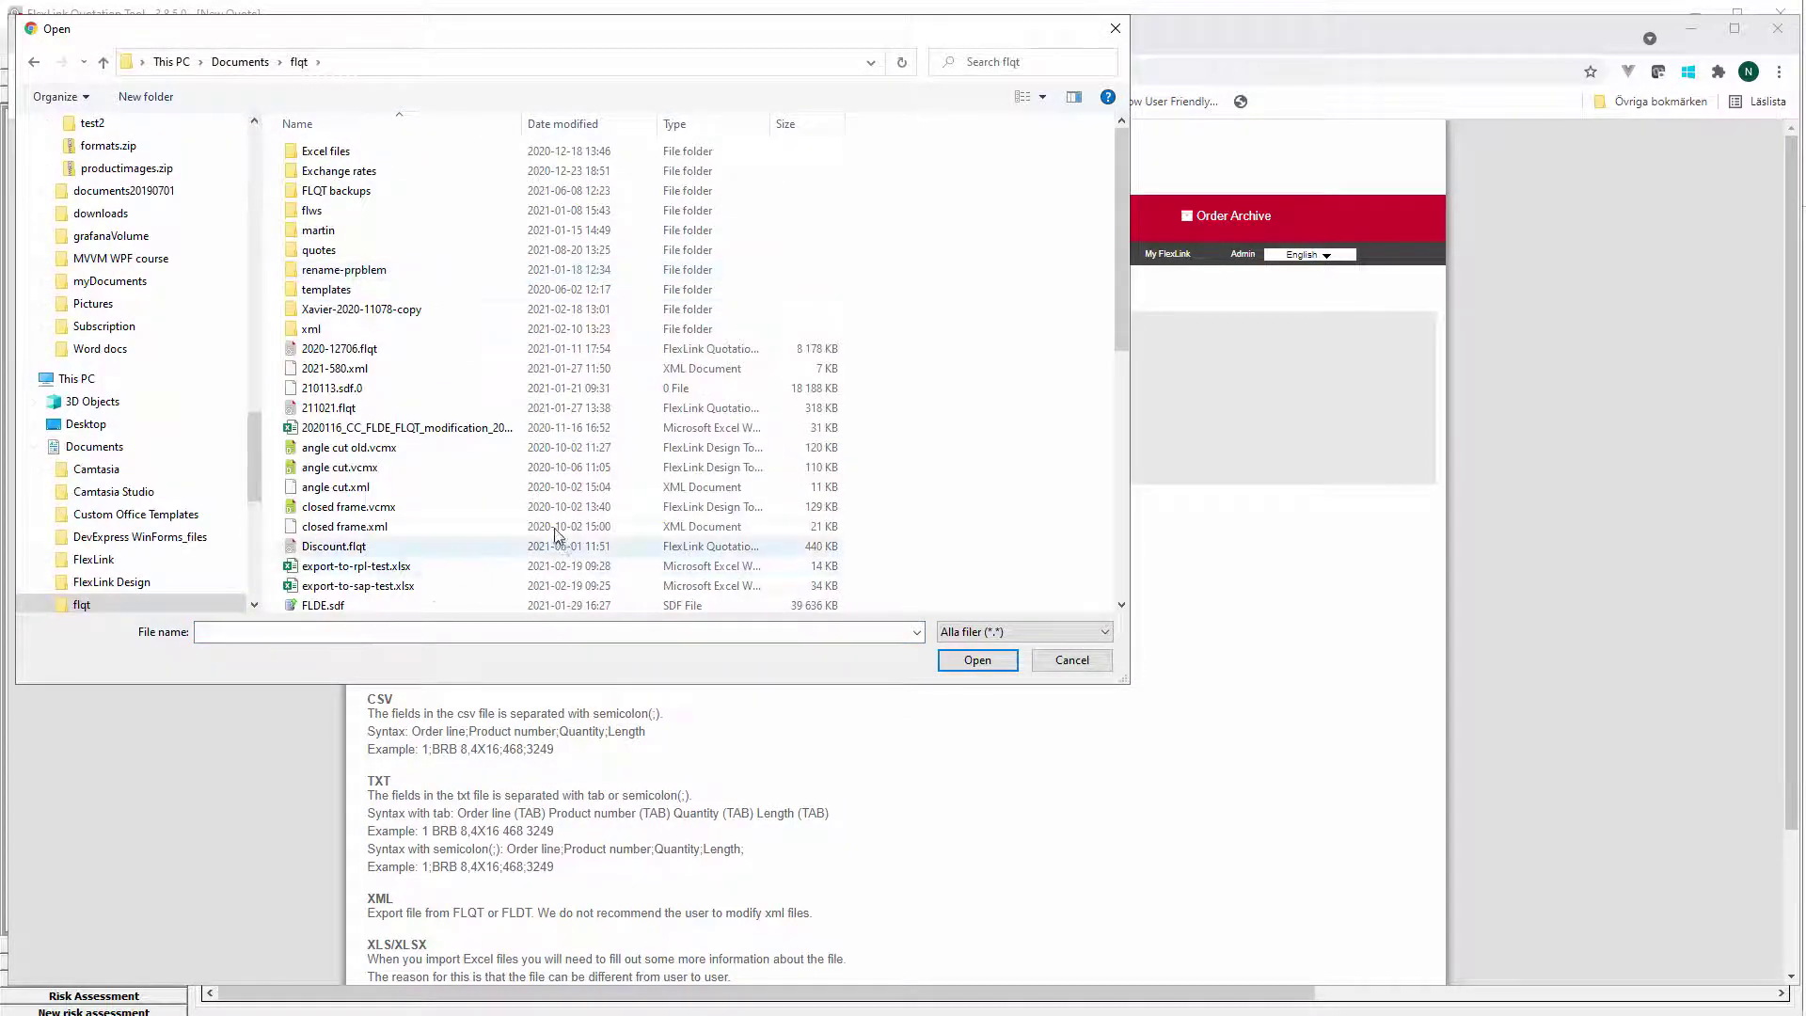
pyautogui.scroll(-3, 556, 534)
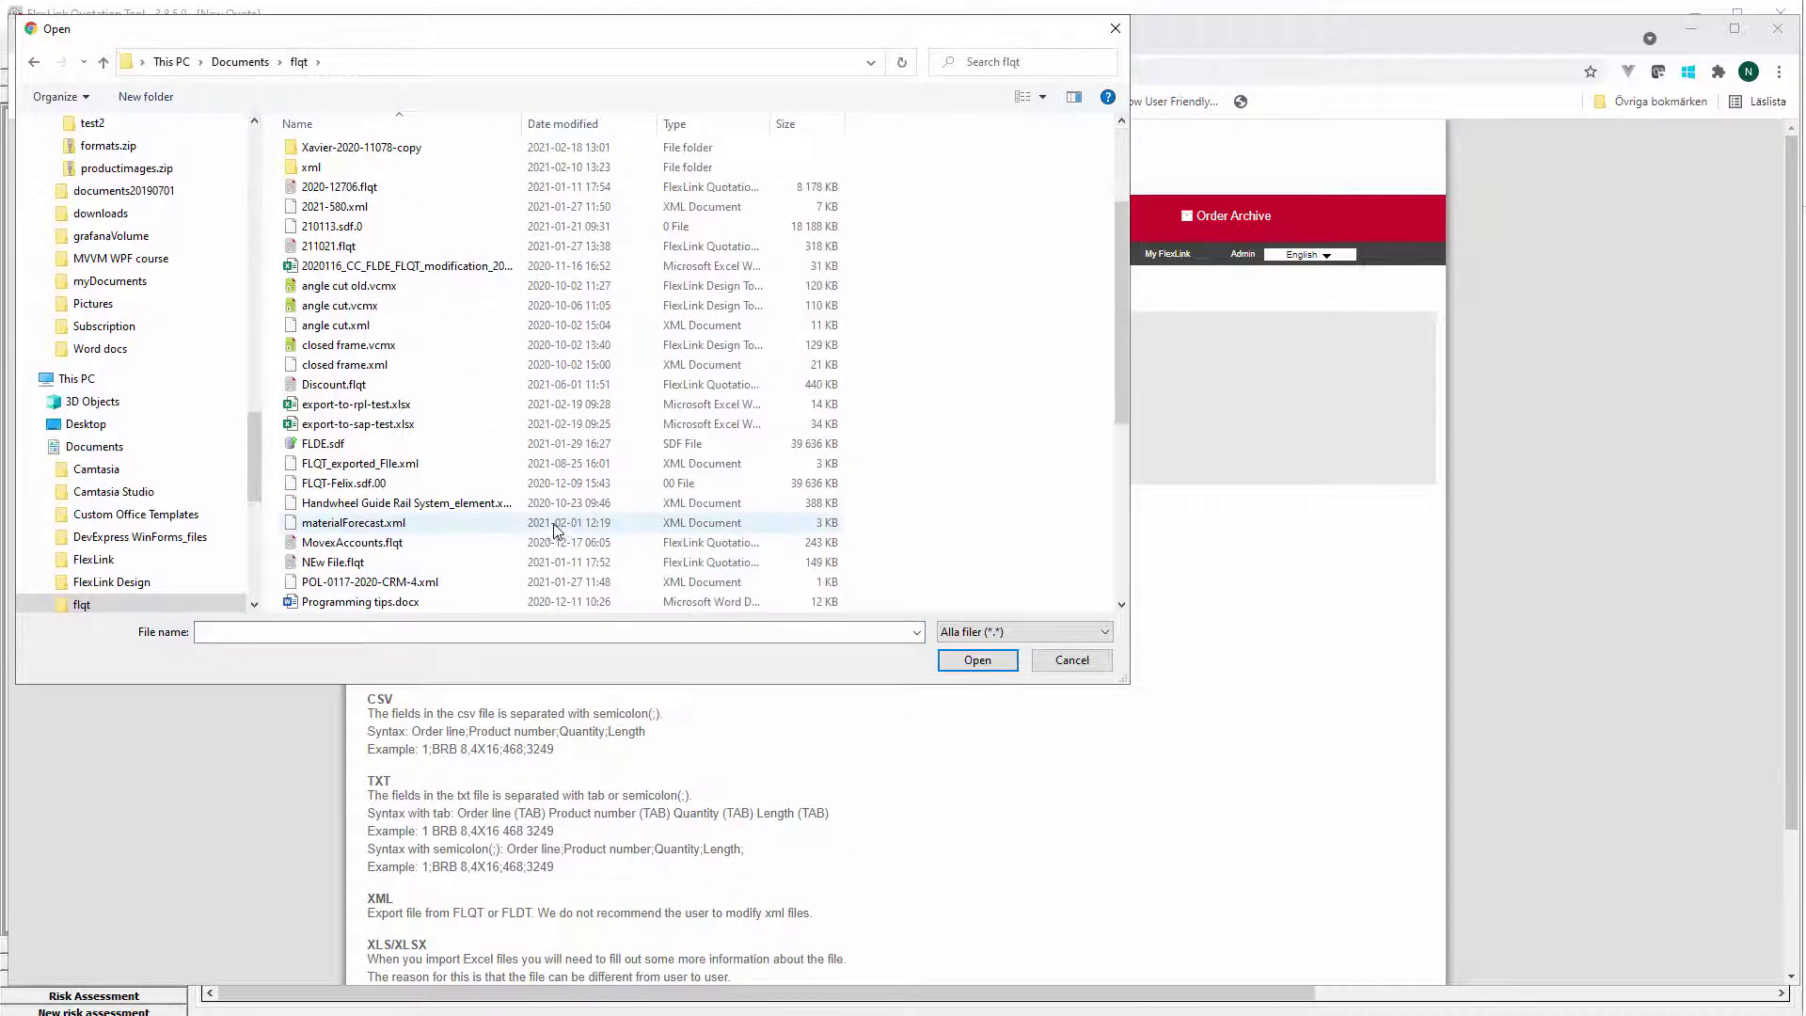
pyautogui.click(573, 125)
pyautogui.click(551, 152)
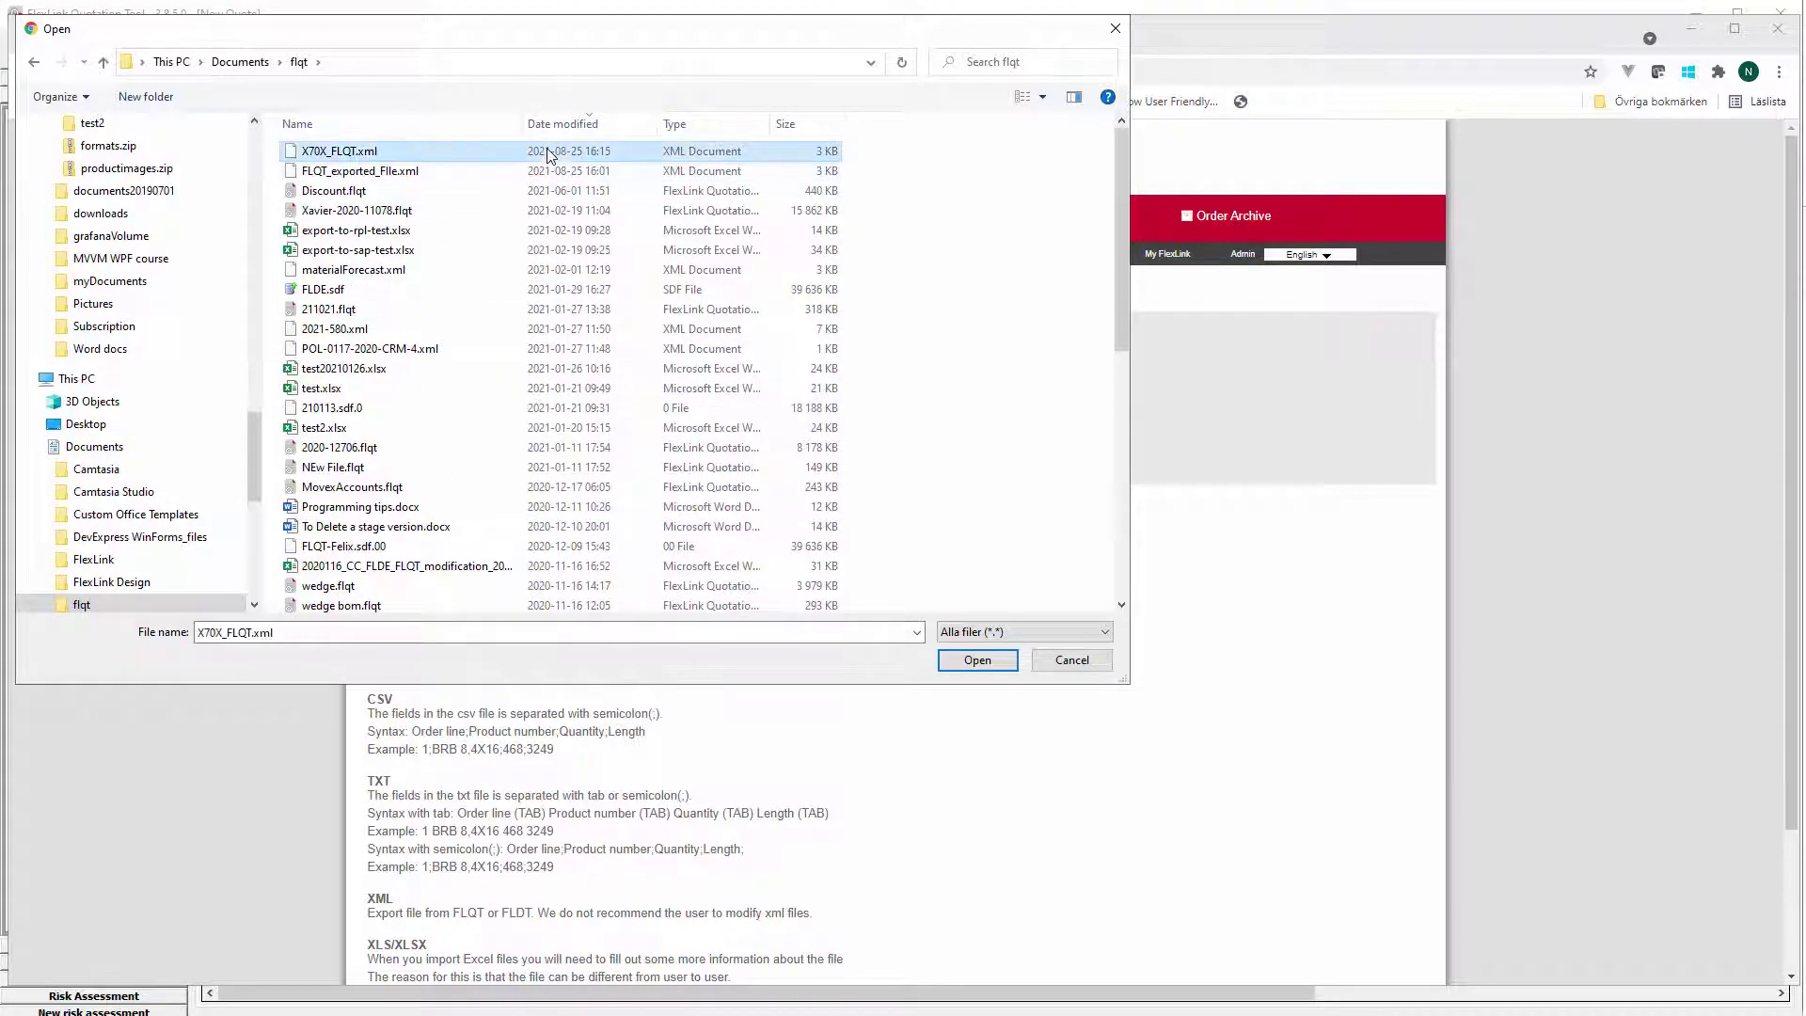
pyautogui.click(975, 660)
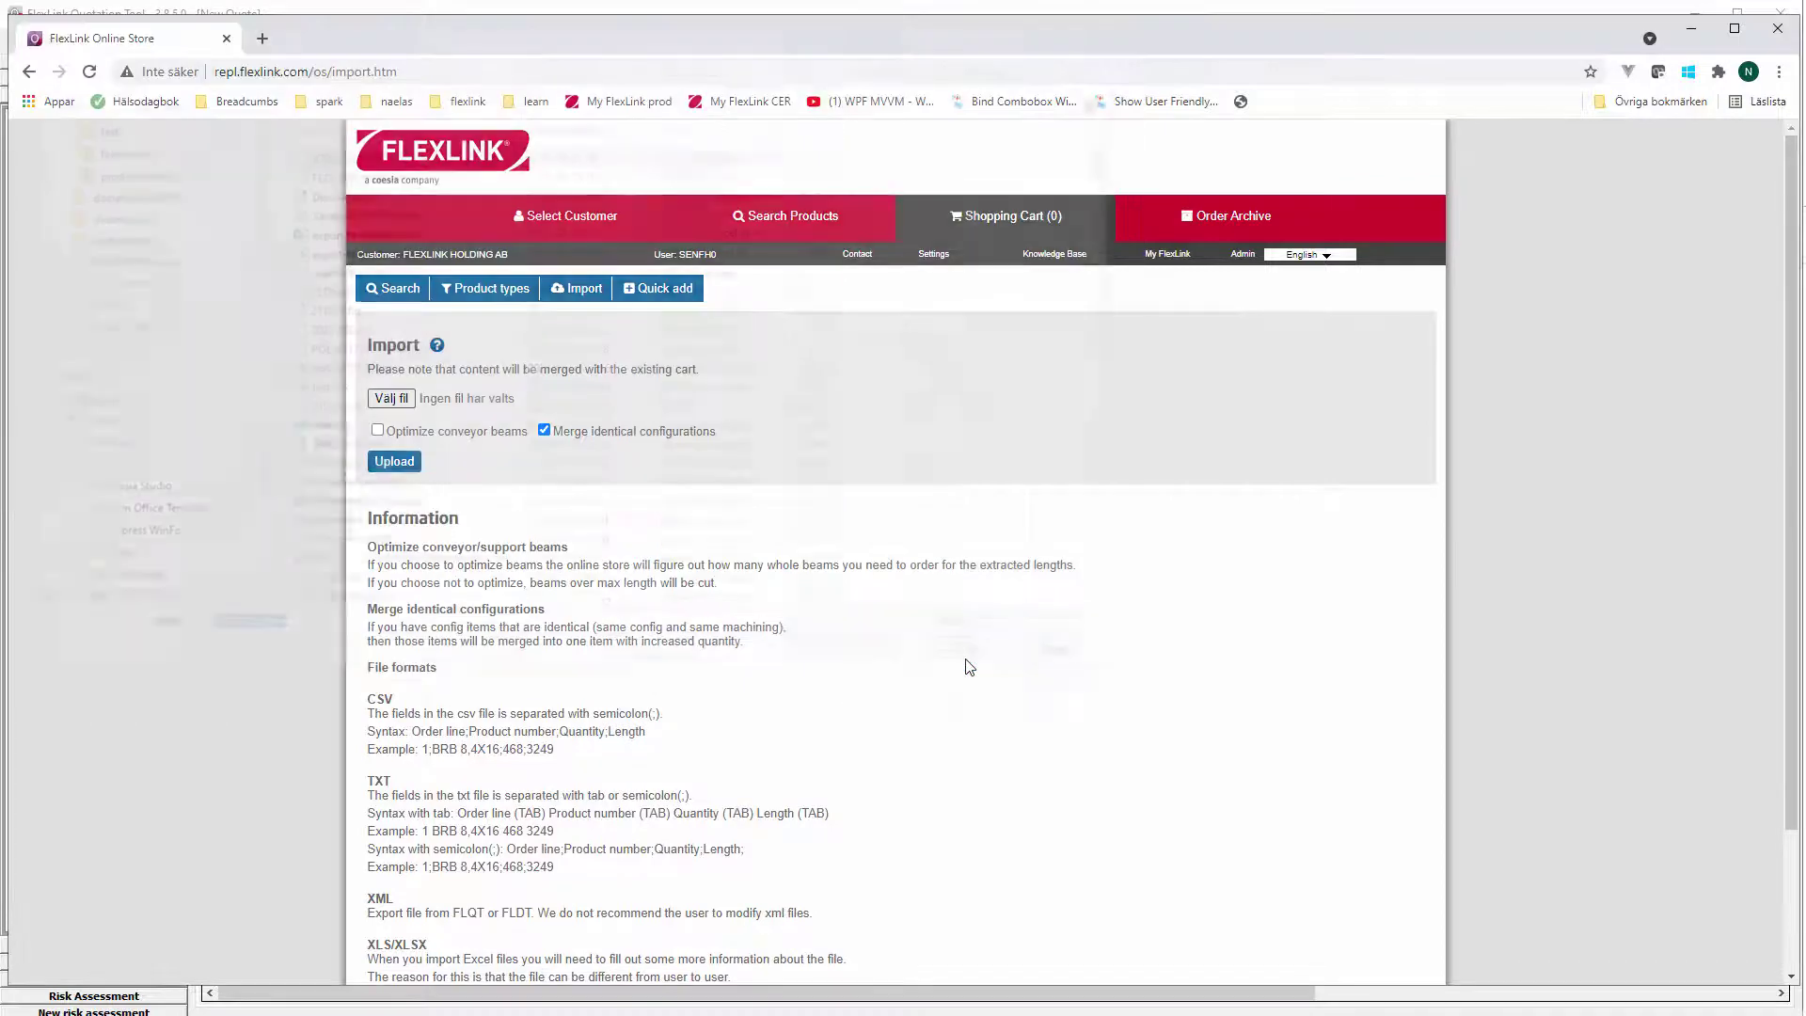
pyautogui.click(386, 461)
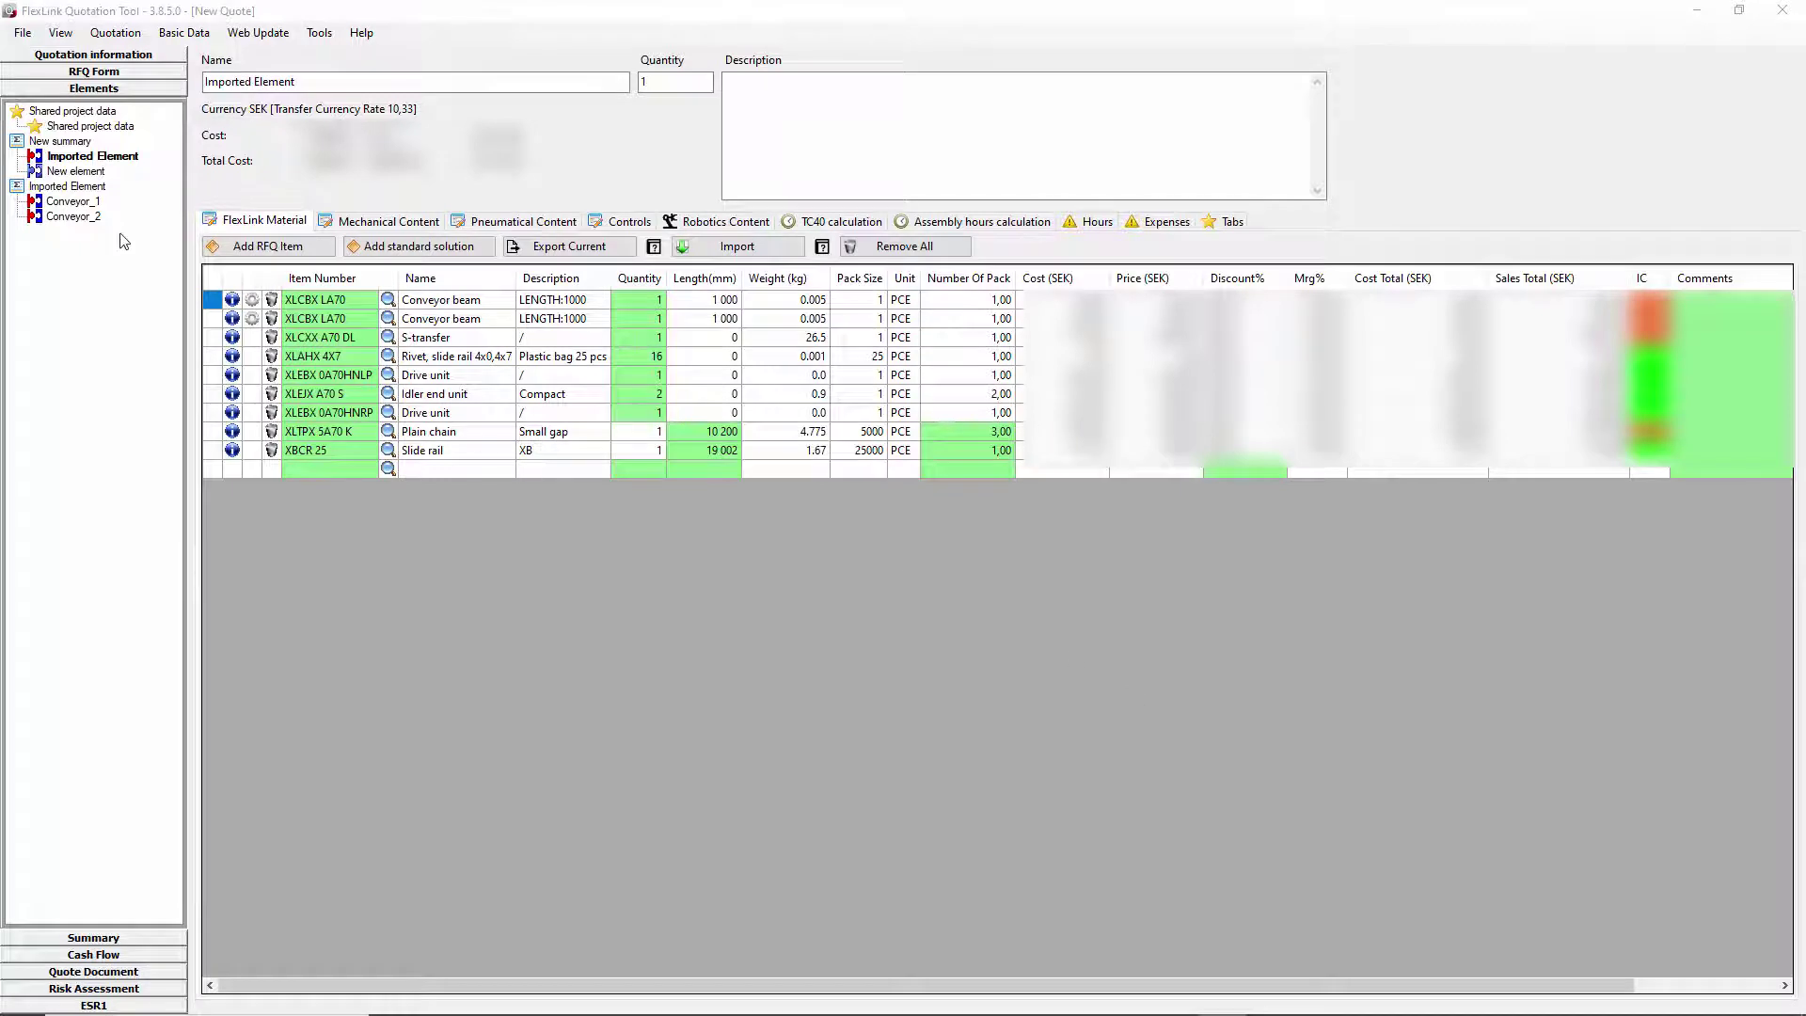
# - In the FlexLink Quotation Tool, send the Imported Element under New summary to the Online Store with cart name X70X_test and the customer number
pyautogui.click(121, 158)
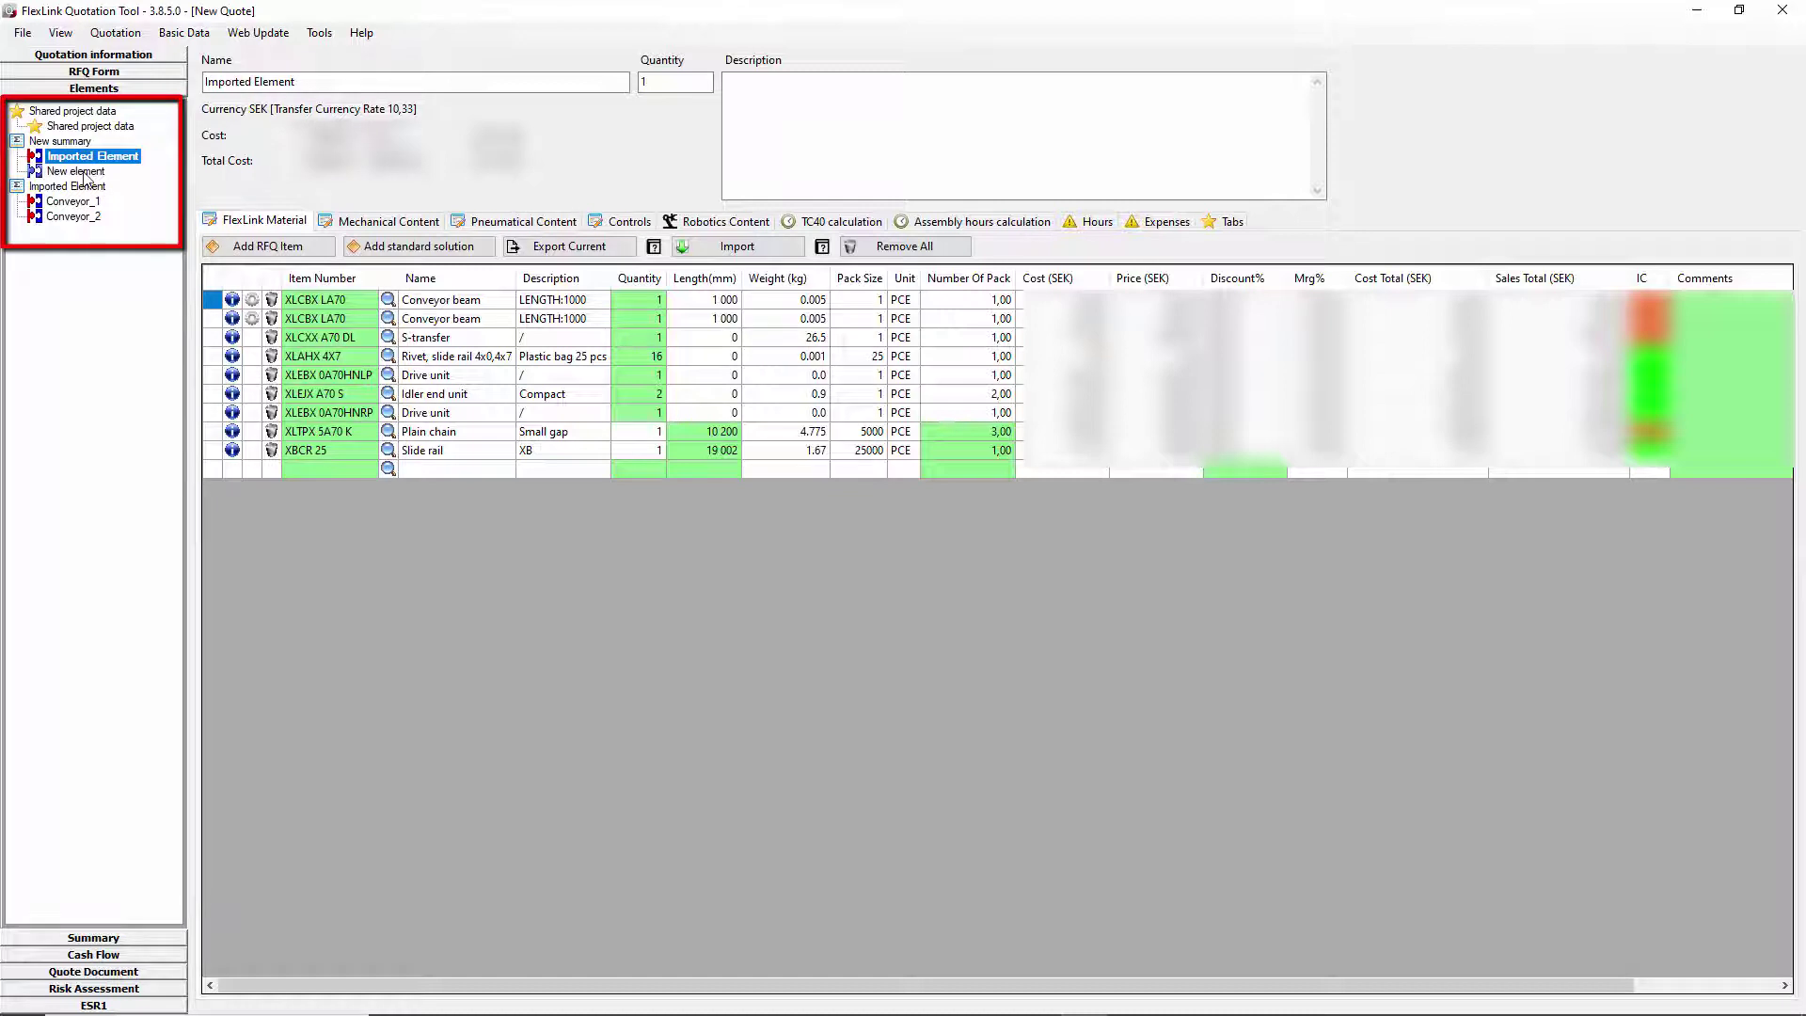
pyautogui.click(22, 34)
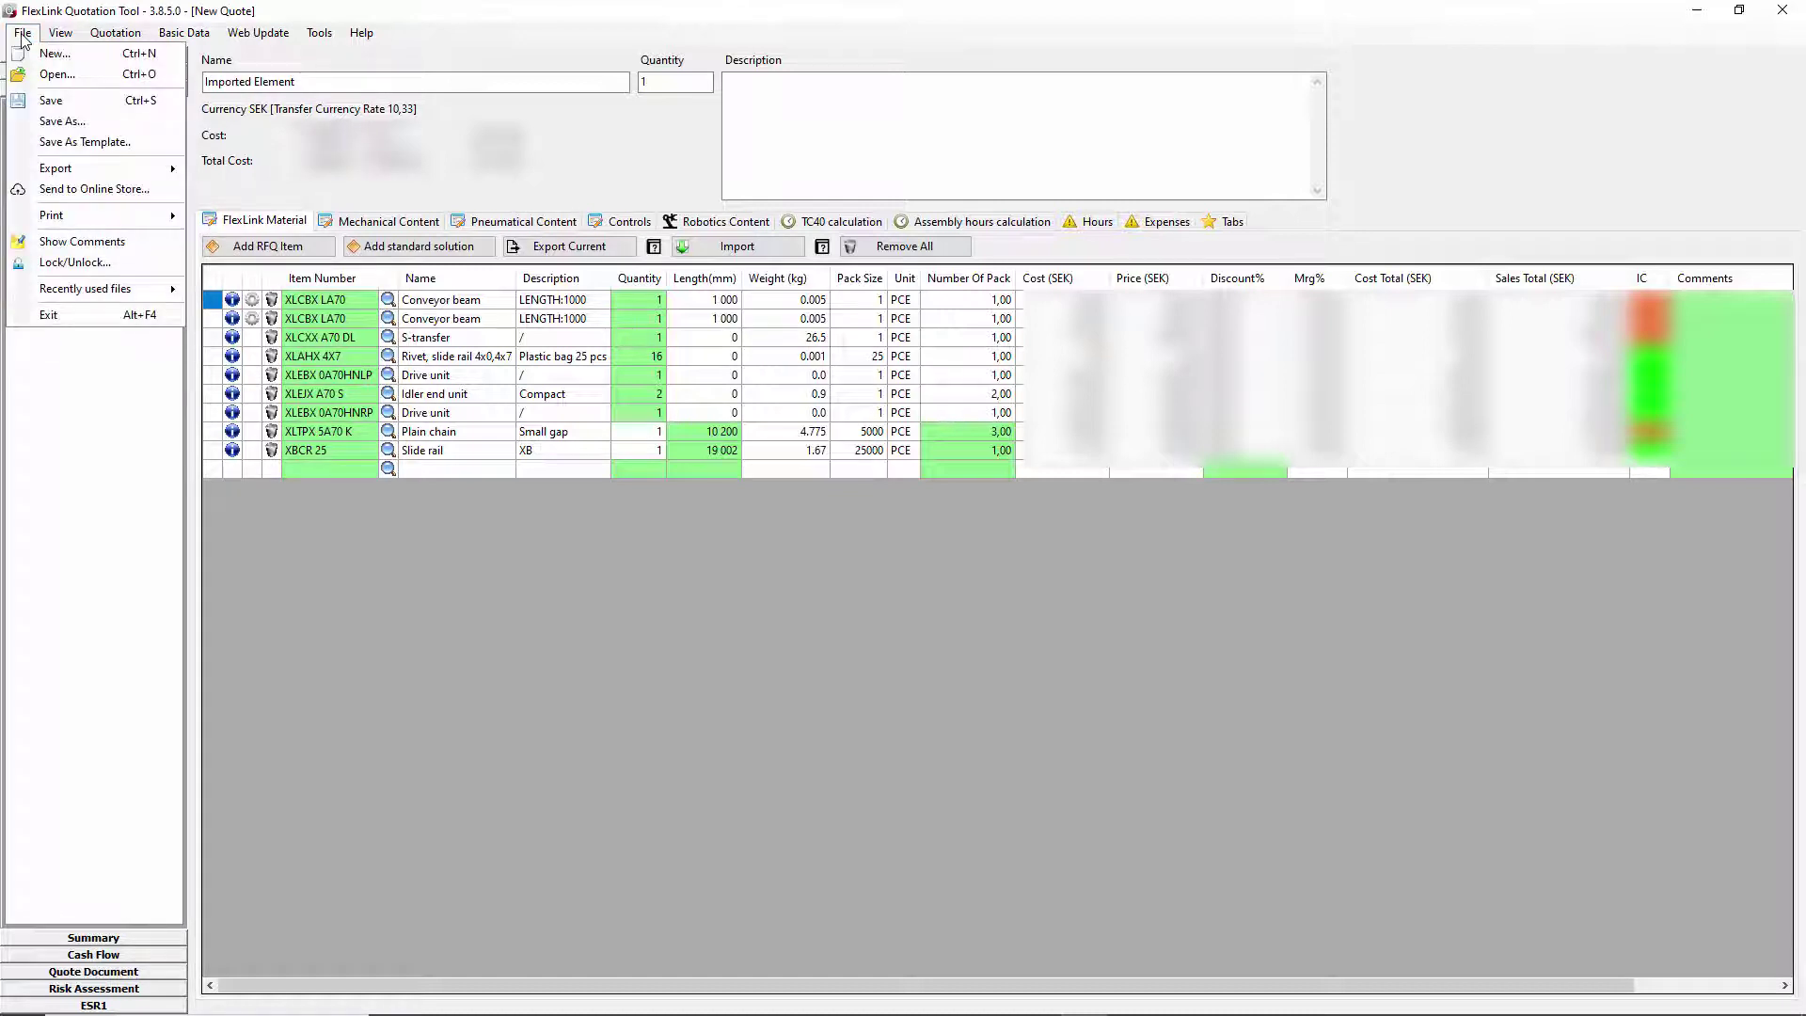
pyautogui.click(77, 192)
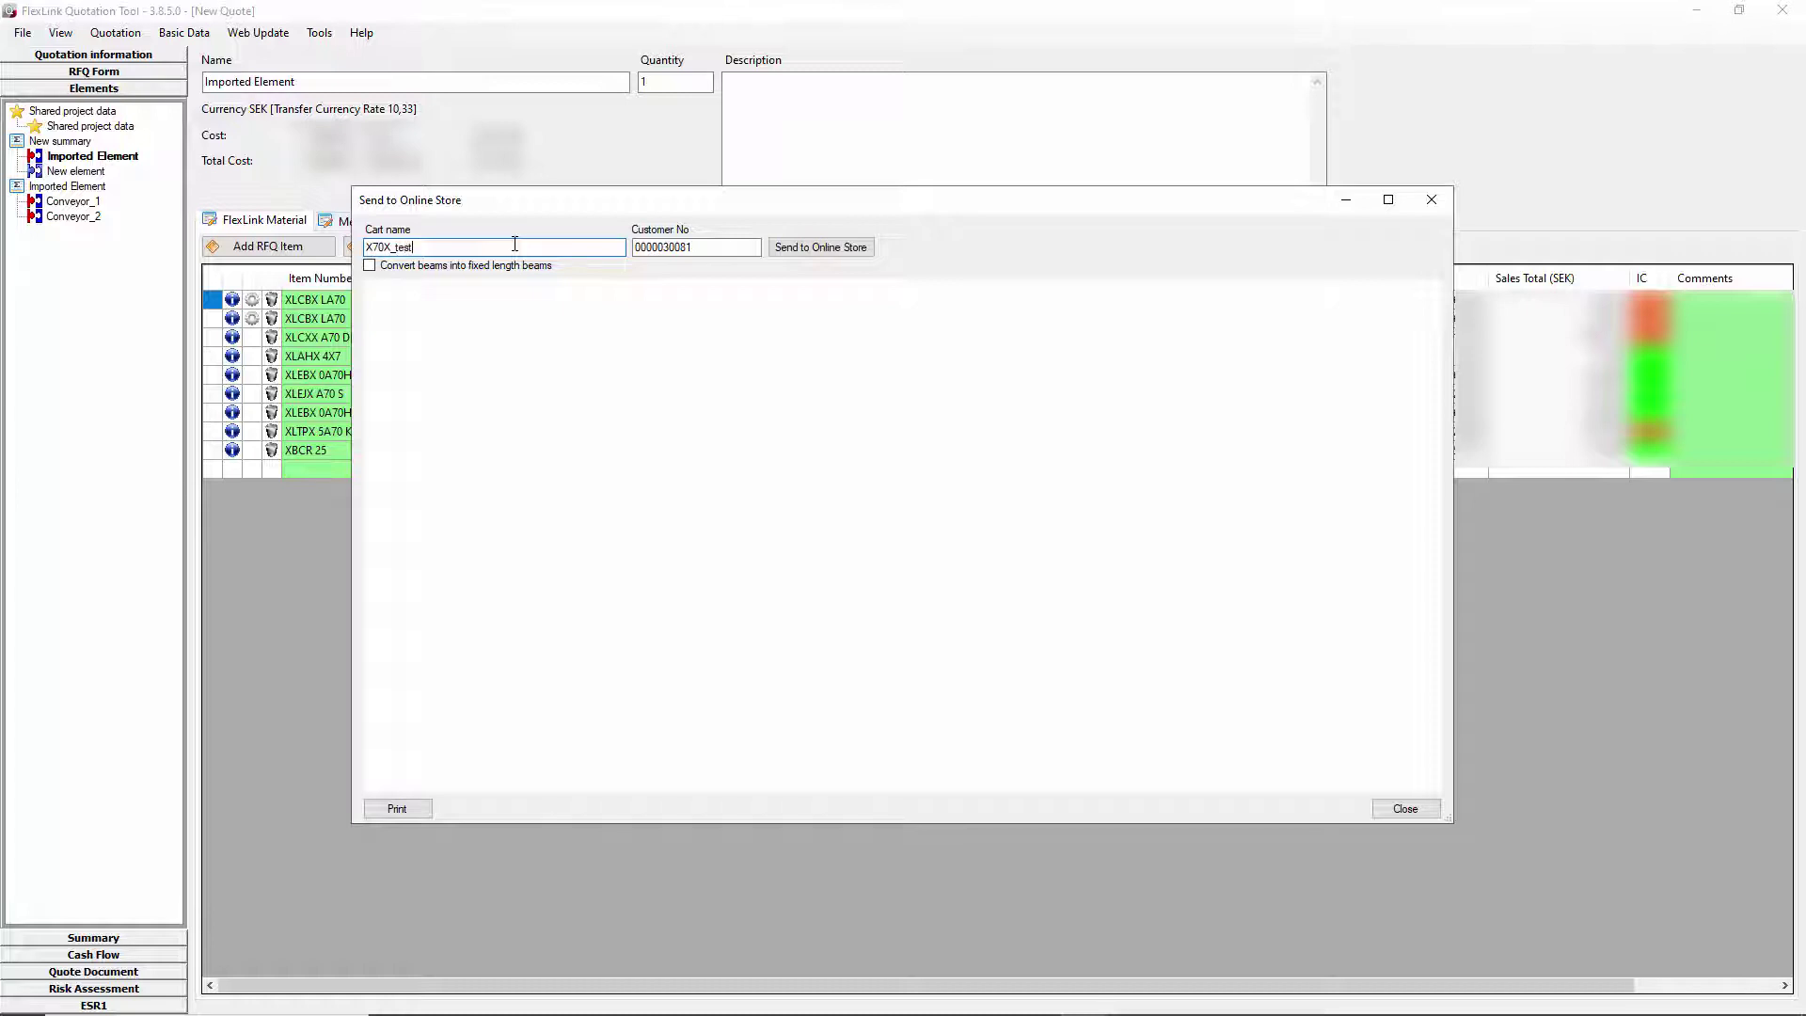
pyautogui.click(834, 248)
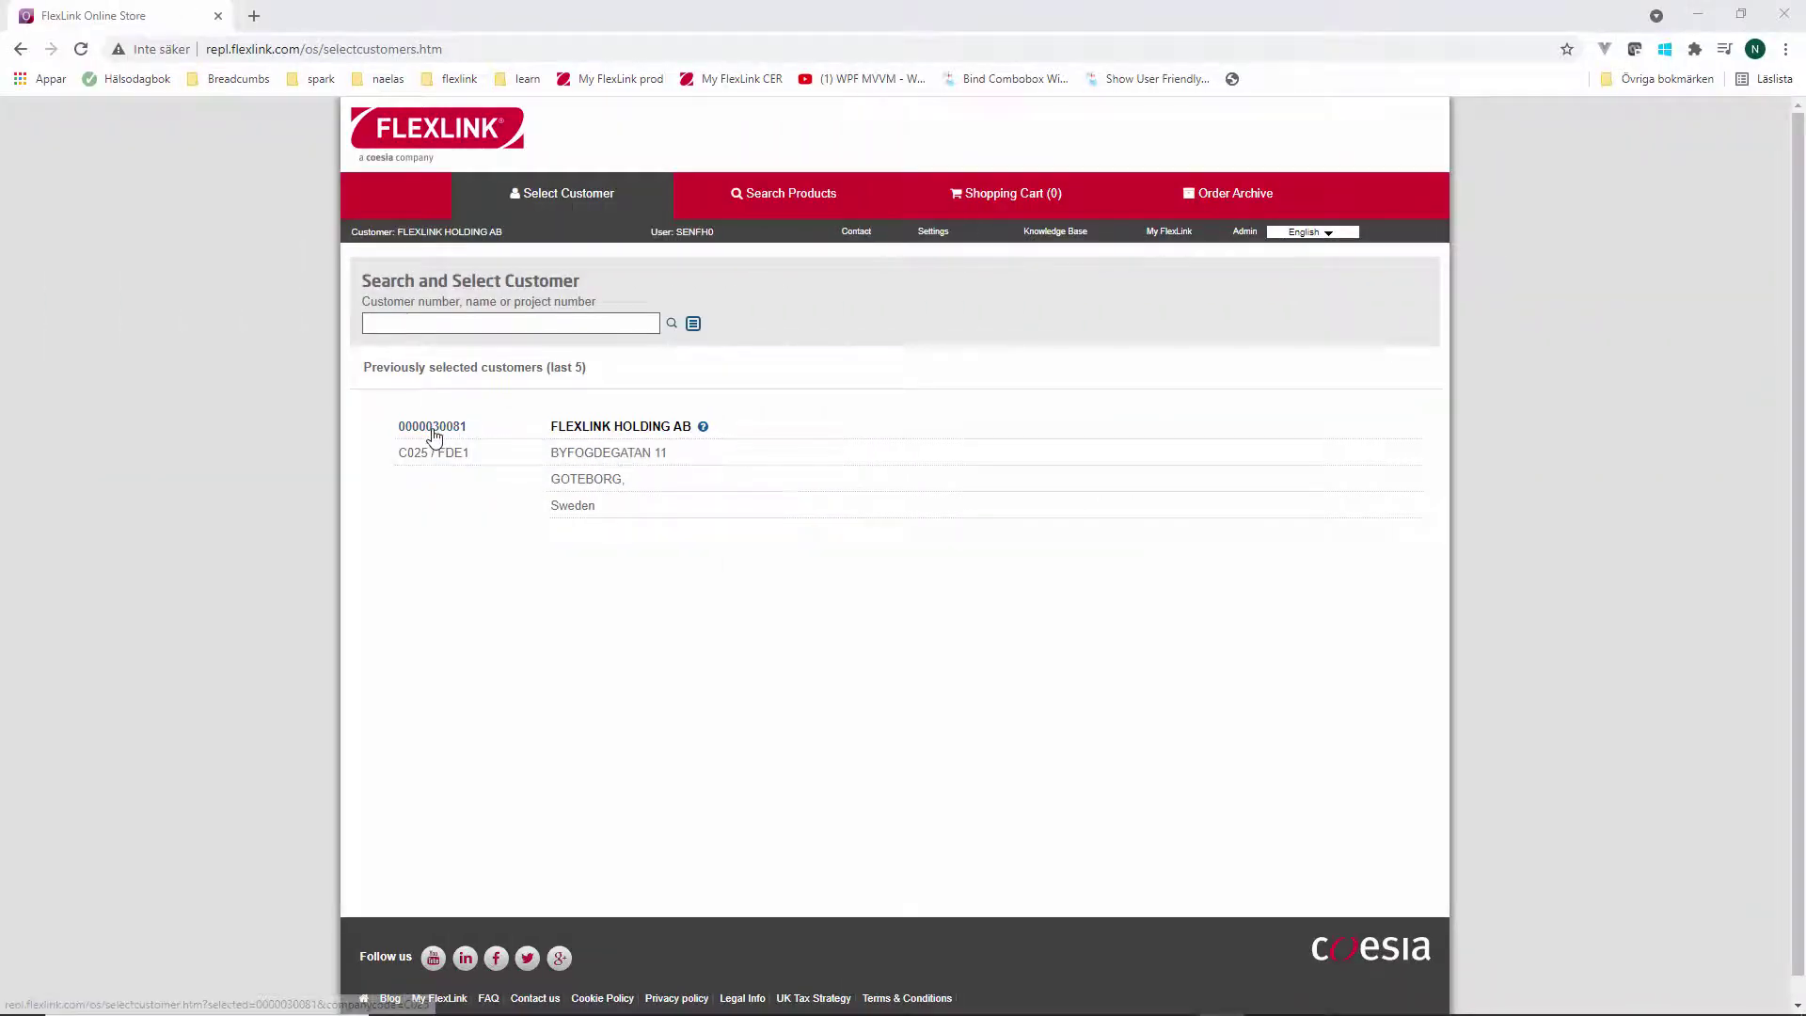
# - Switch to the FlexLink Online Store, select customer FLEXLINK HOLDING AB and load the saved shopping cart X70X_test
pyautogui.click(434, 428)
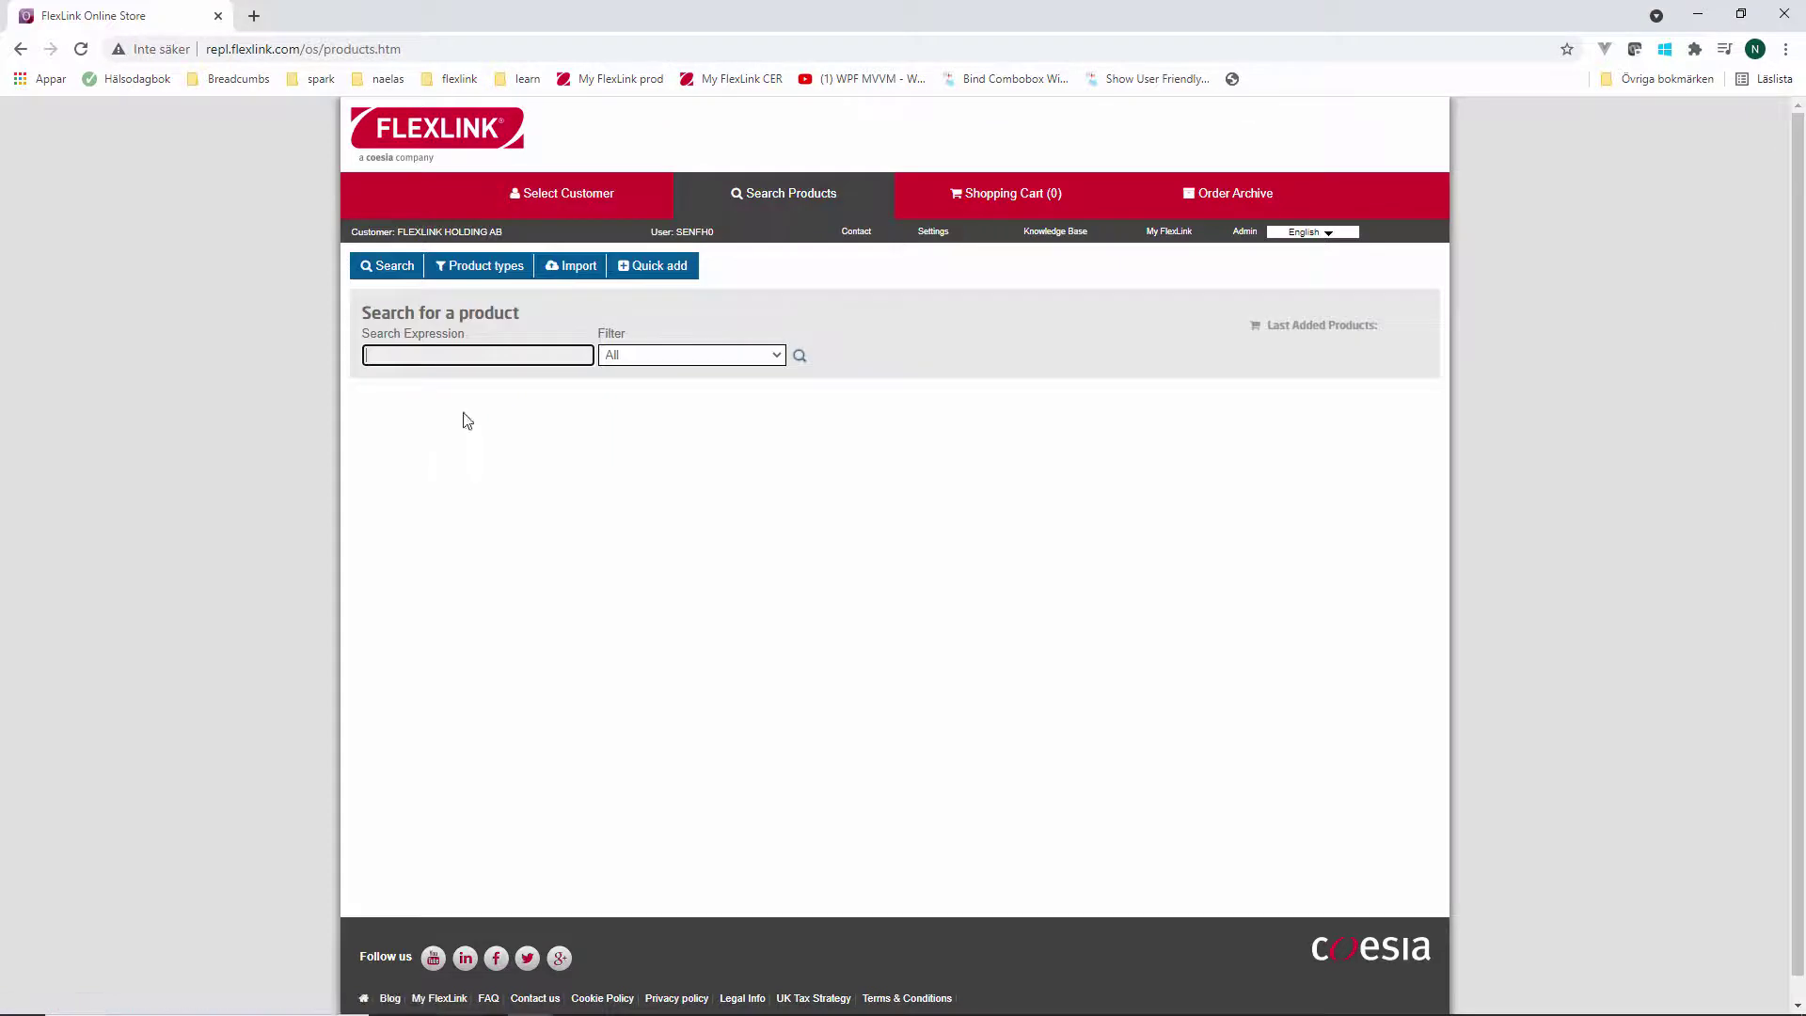
pyautogui.click(995, 199)
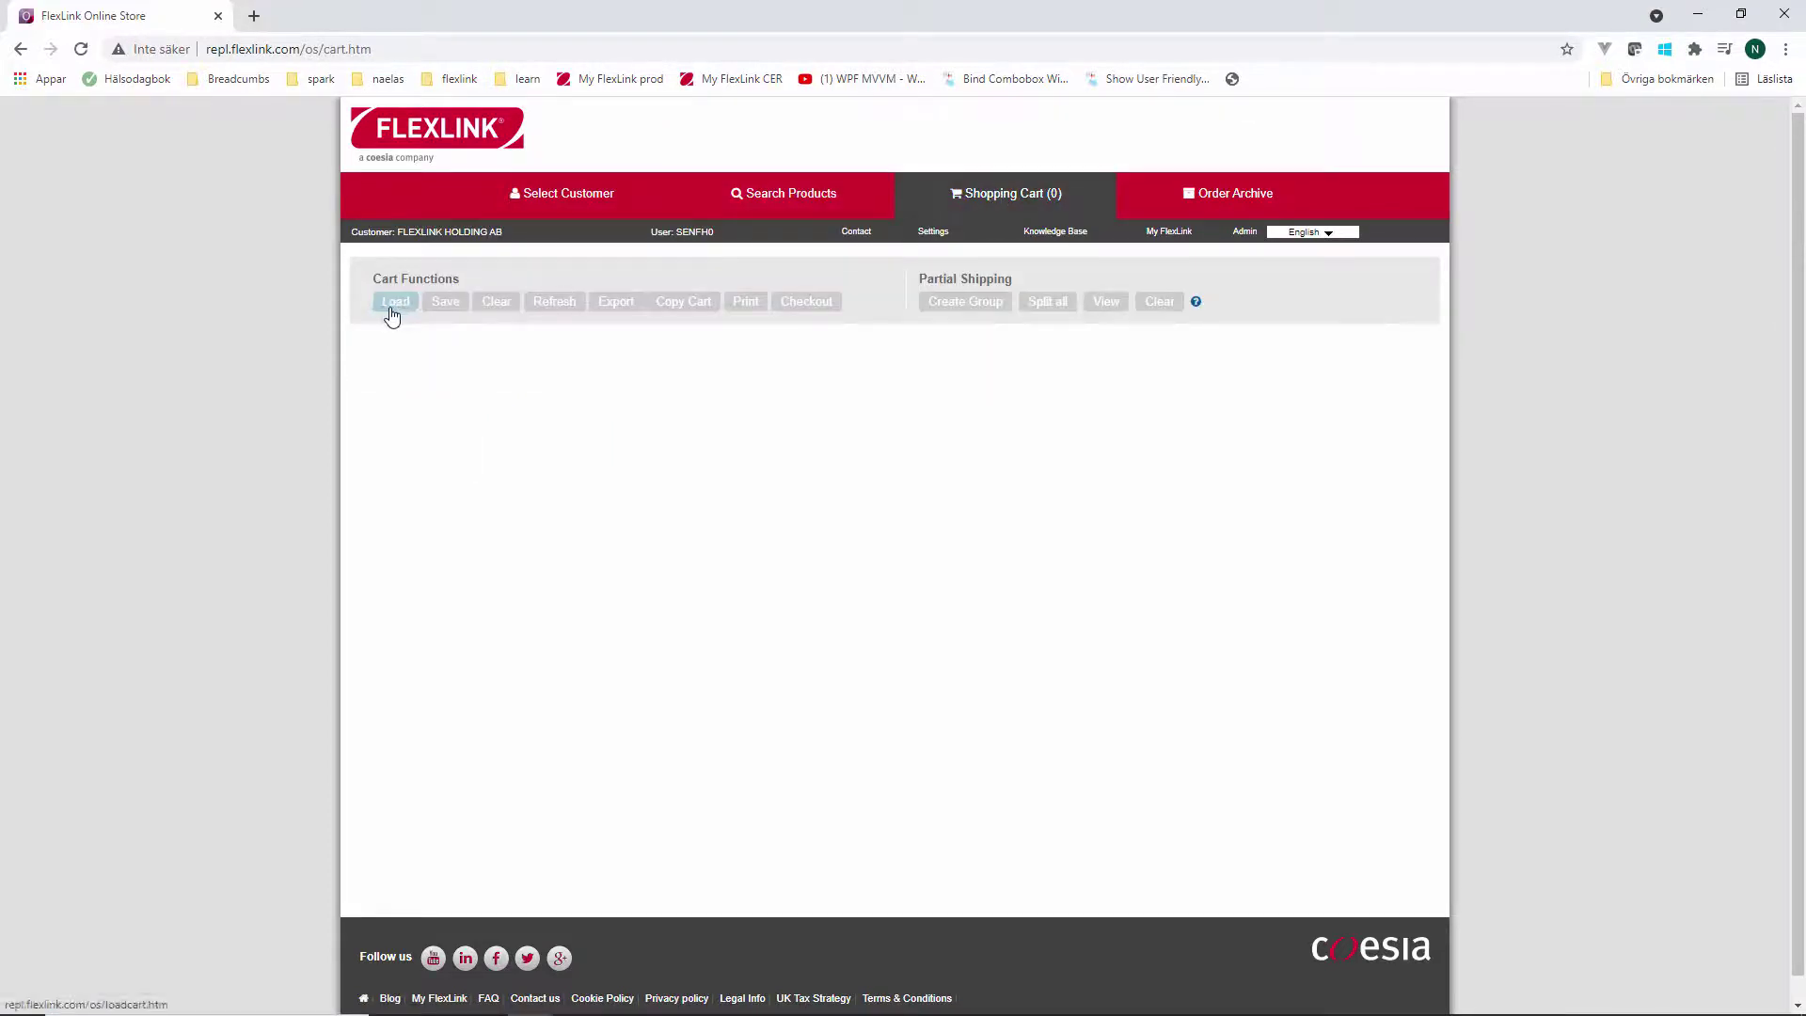
pyautogui.click(393, 302)
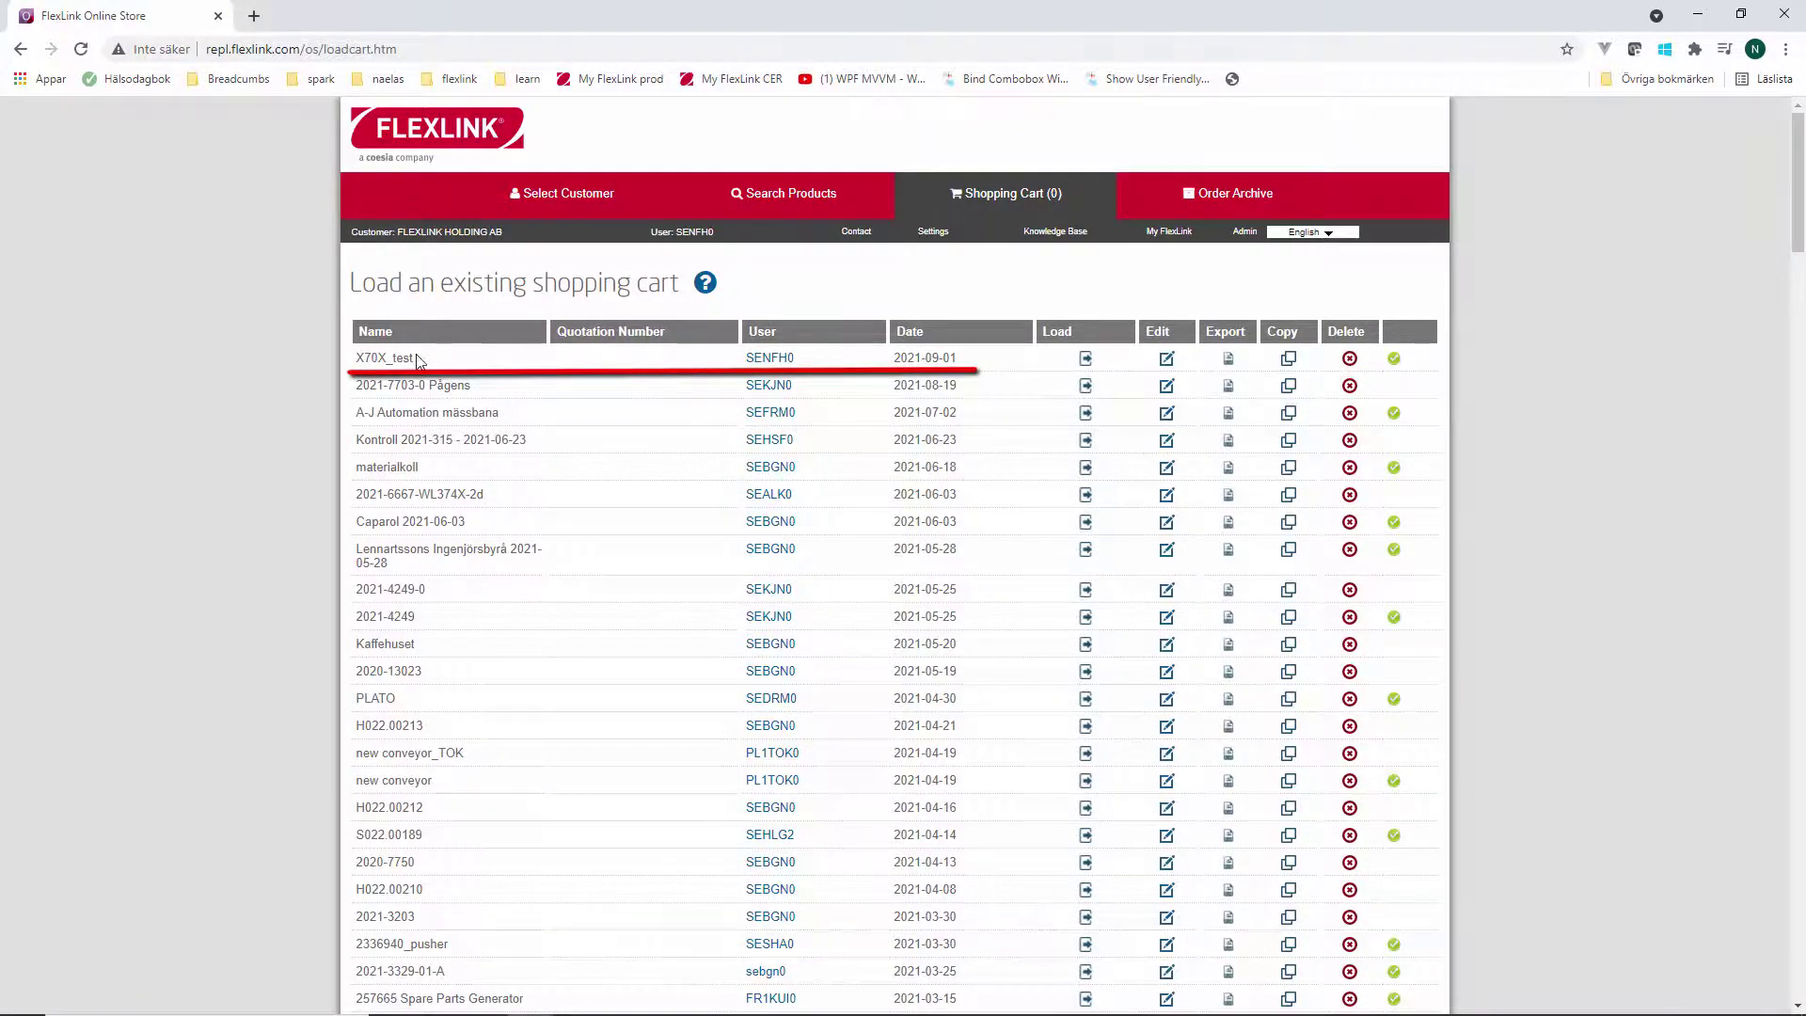
pyautogui.click(1087, 365)
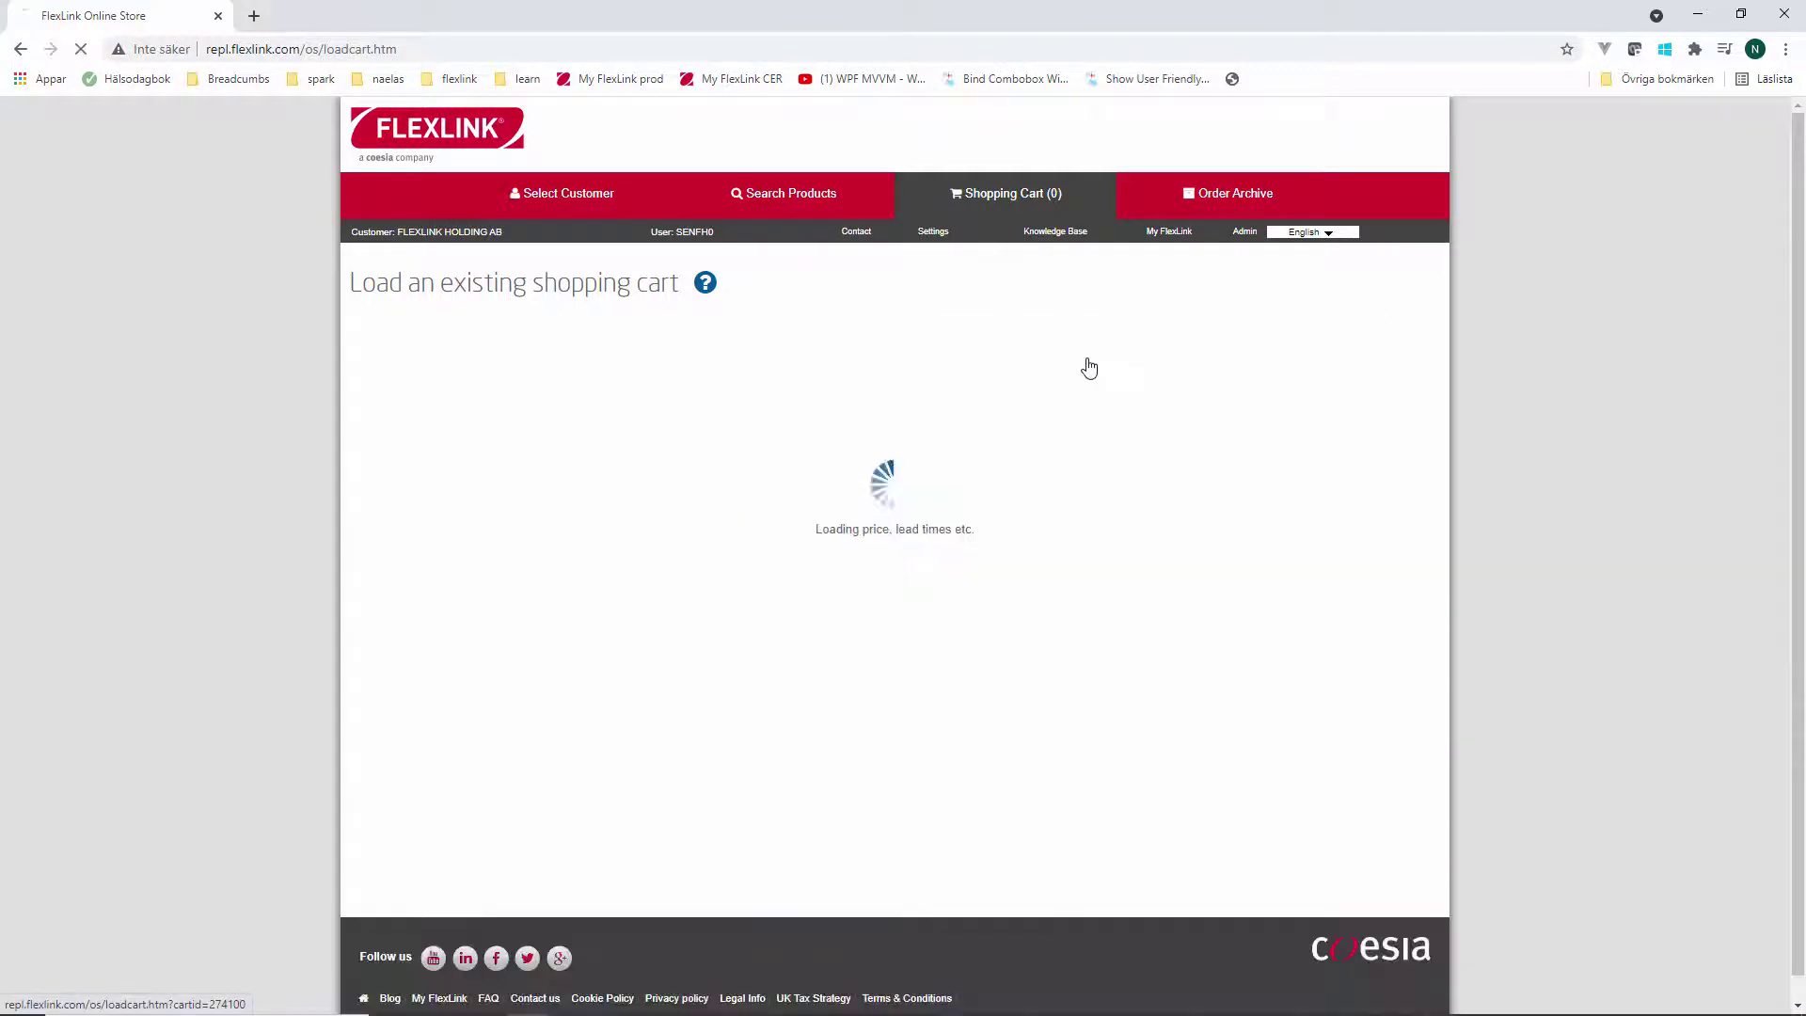